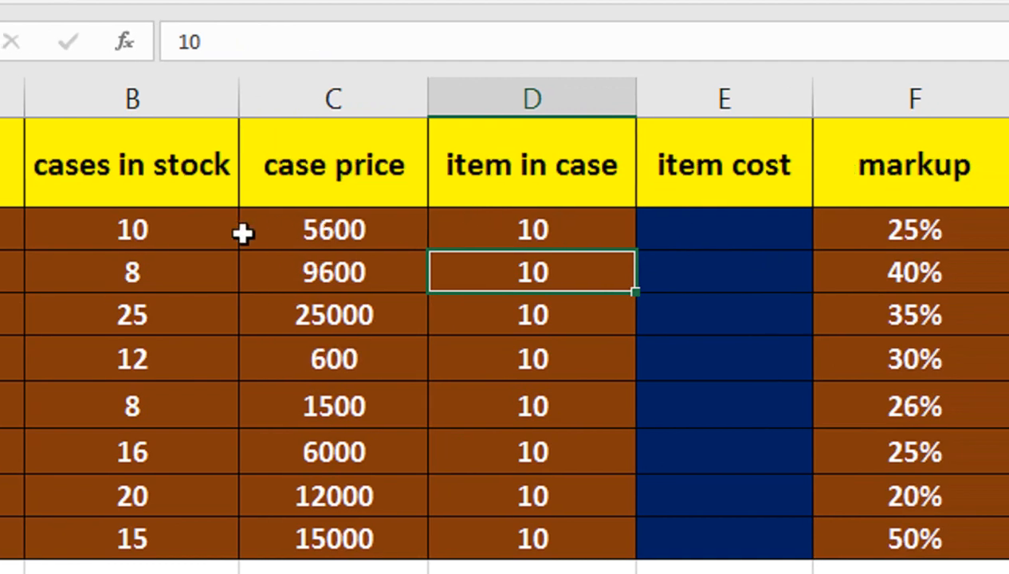
Step: Calculate the ram item cost in E2 by dividing case price by items in case with the formula =C2/D2
{"action": "left_click", "coordinate": [767, 233]}
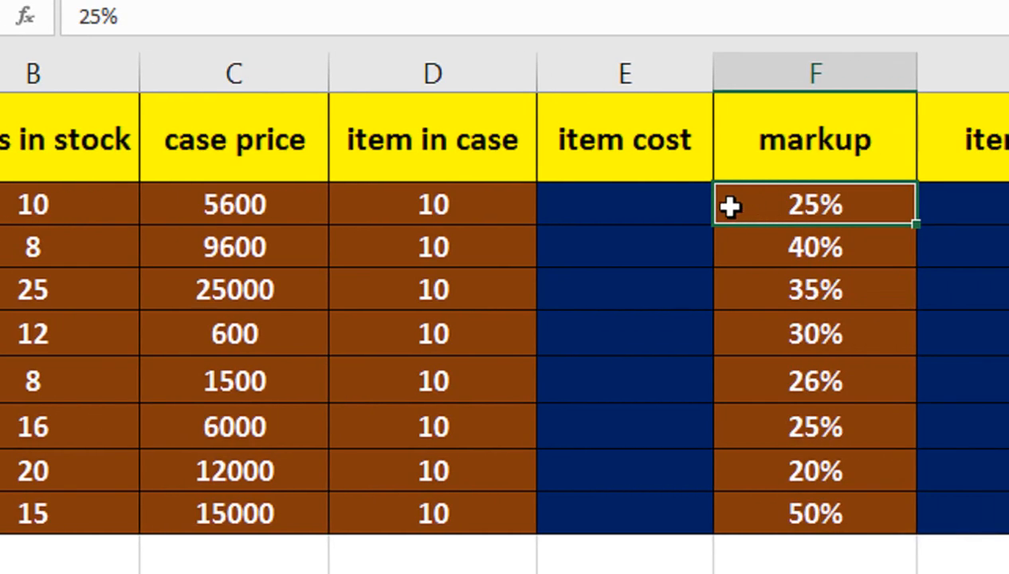
{"action": "left_click", "coordinate": [665, 199]}
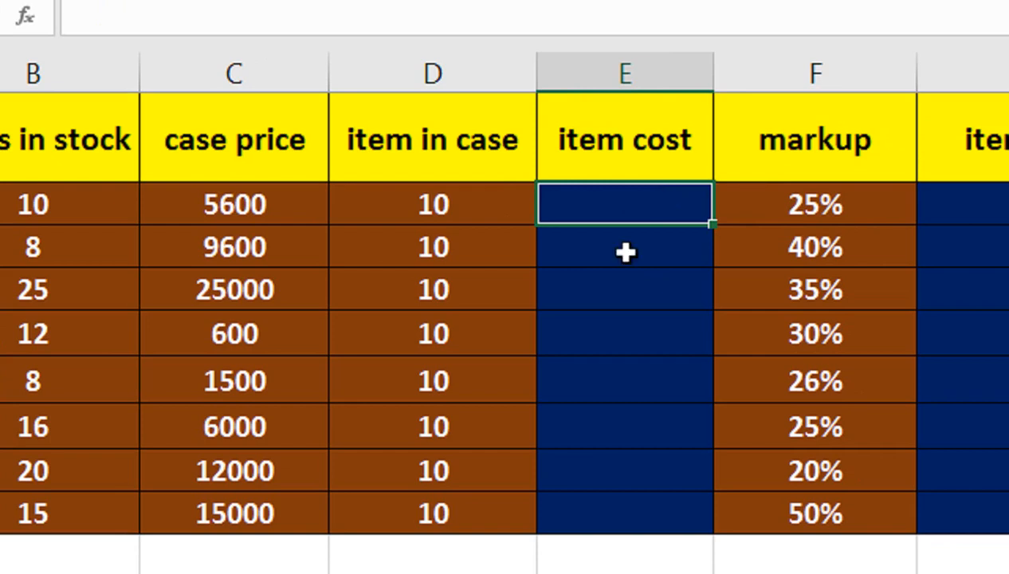
{"action": "type", "text": "="}
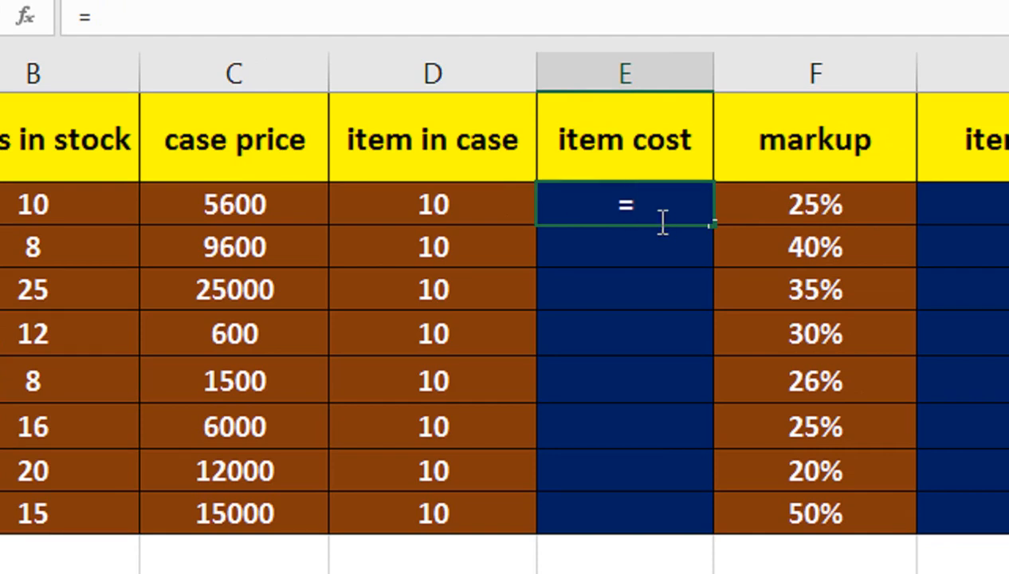
{"action": "left_click", "coordinate": [267, 193]}
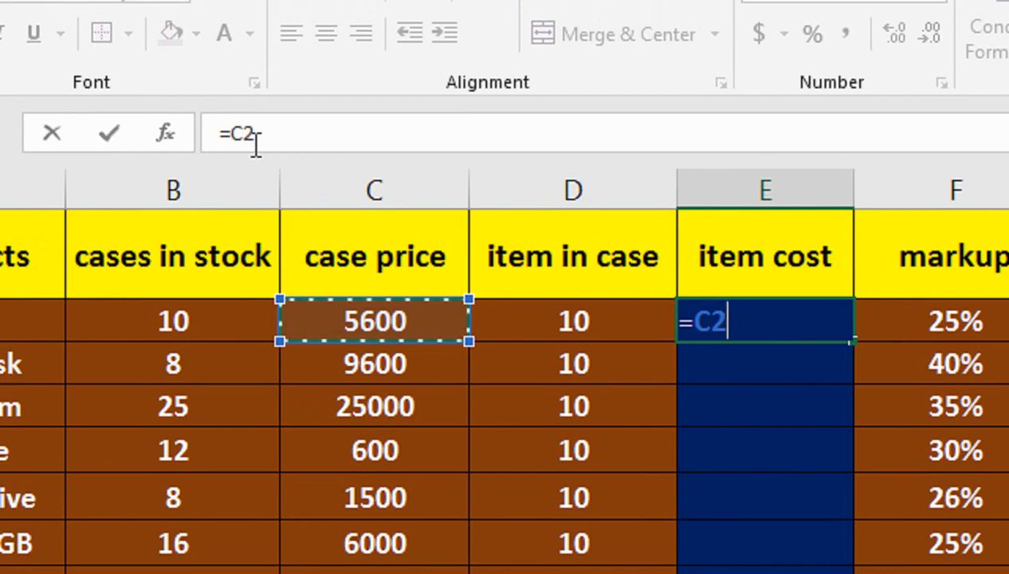
{"action": "type", "text": "/"}
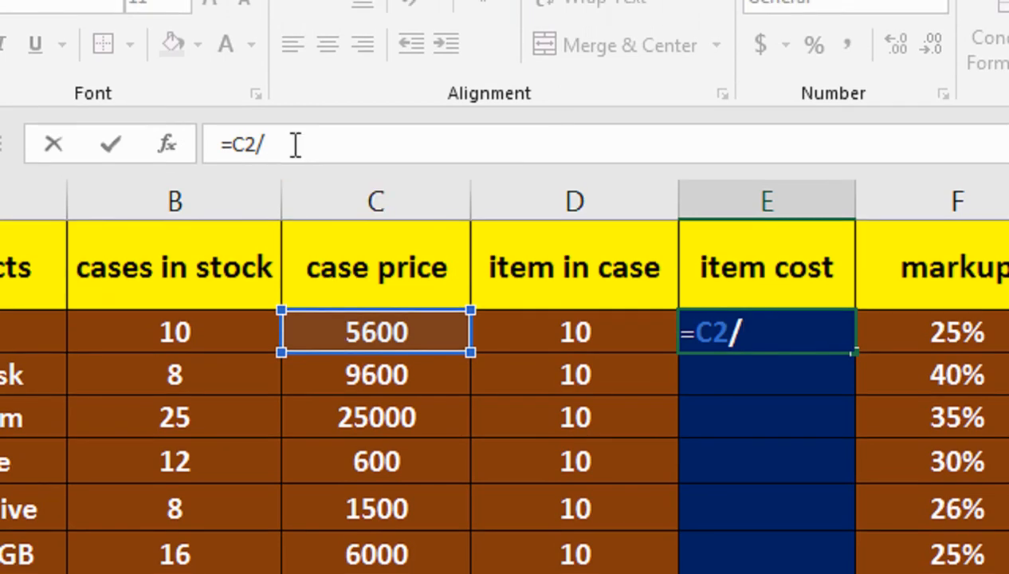
{"action": "left_click", "coordinate": [524, 323]}
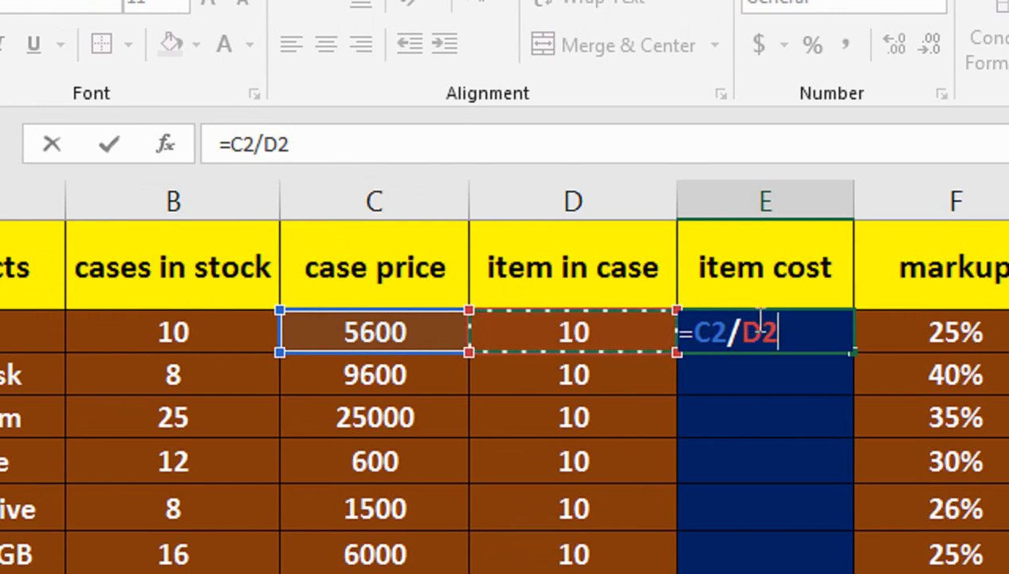
{"action": "key", "text": "Return"}
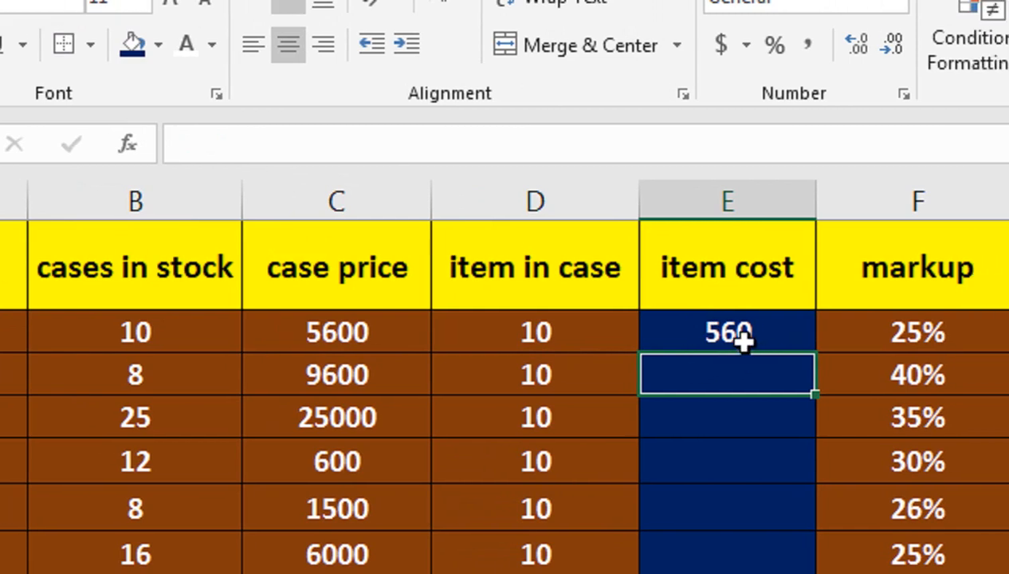
Step: Fill the item cost formula from E2 down through the last product row, E9
{"action": "left_click", "coordinate": [738, 335]}
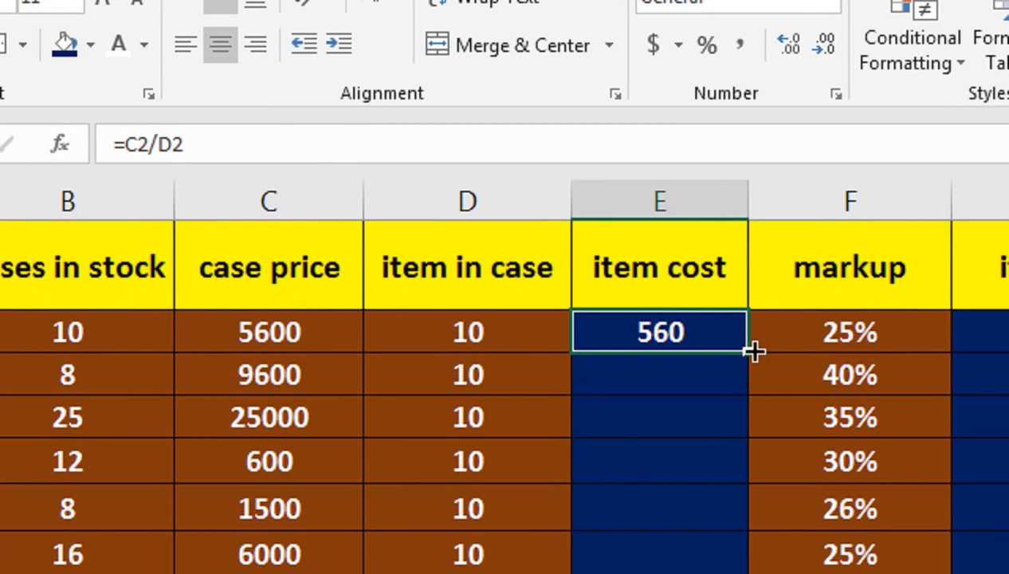
{"action": "left_click_drag", "start_coordinate": [754, 352], "coordinate": [701, 573]}
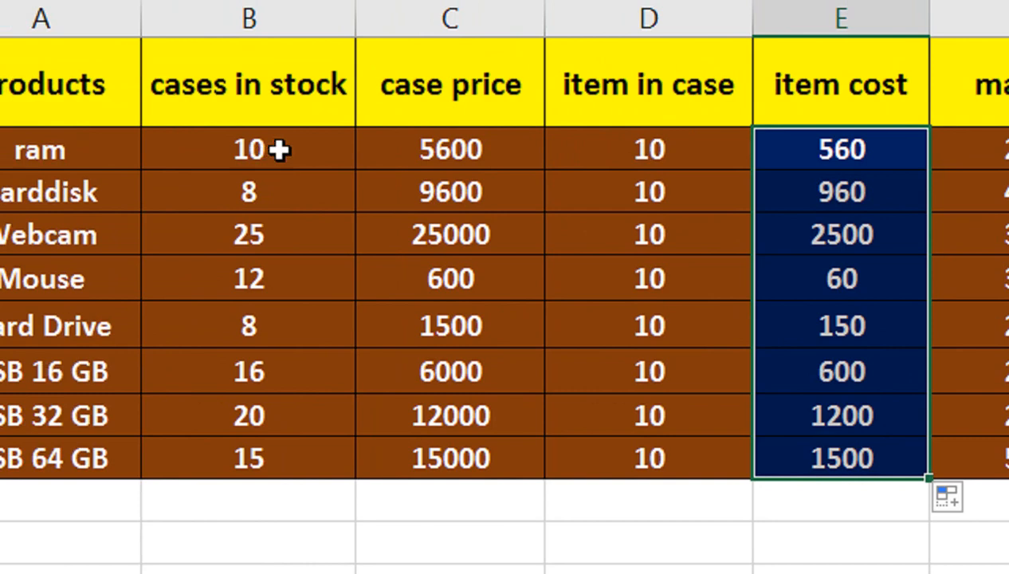
{"action": "key", "text": "ctrl+q"}
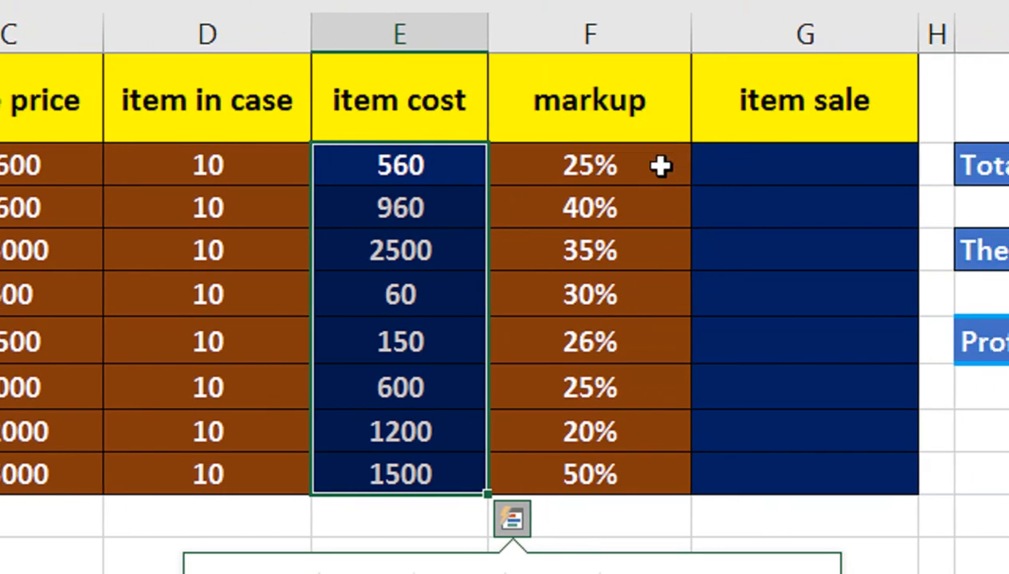
Step: Calculate the ram item sale price in G2 with the formula =E2+E2*F2
{"action": "left_click", "coordinate": [747, 172]}
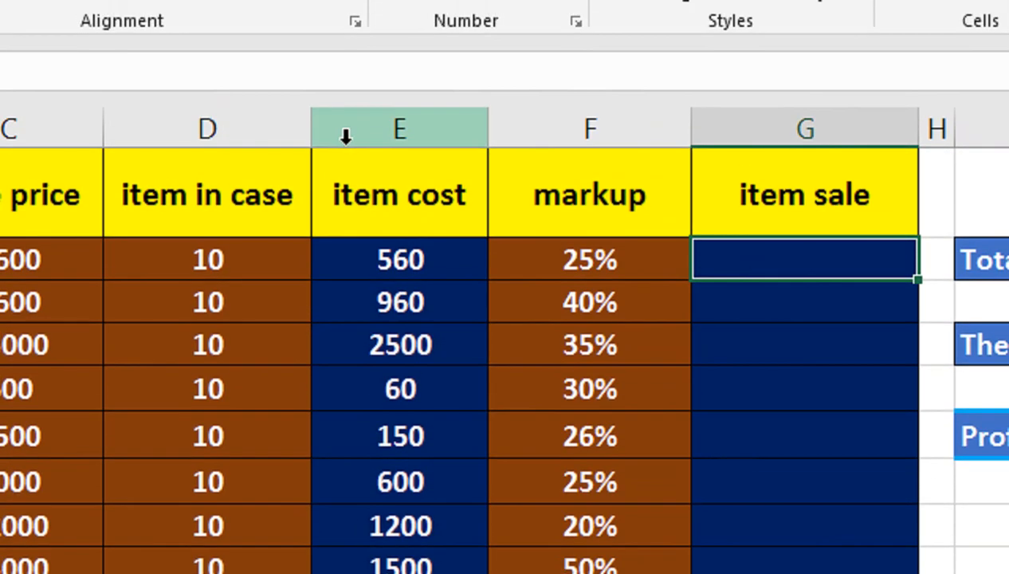
{"action": "type", "text": "="}
{"action": "key", "text": "Left"}
{"action": "key", "text": "Left"}
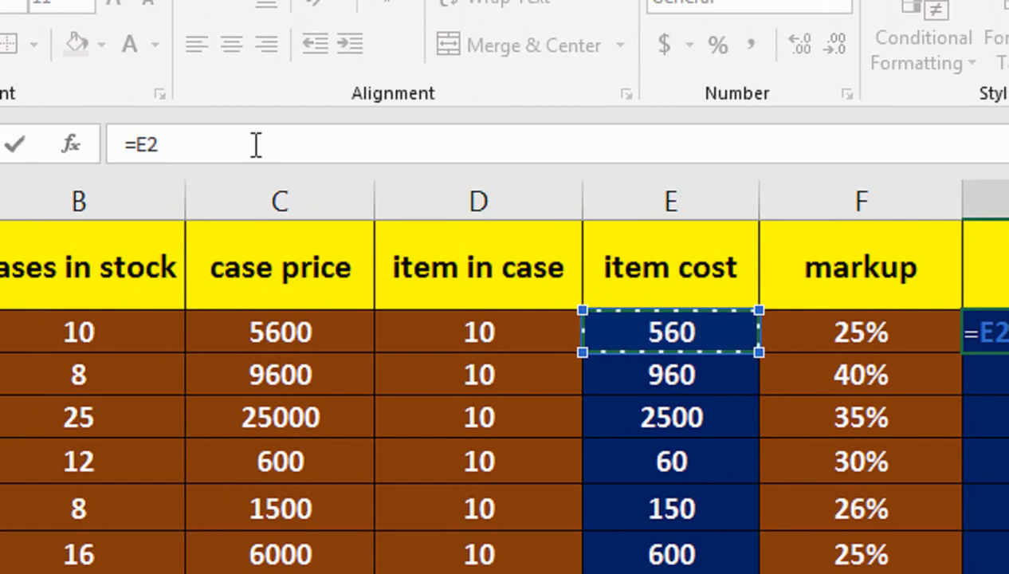
{"action": "type", "text": "+"}
{"action": "left_click", "coordinate": [615, 329]}
{"action": "type", "text": "*"}
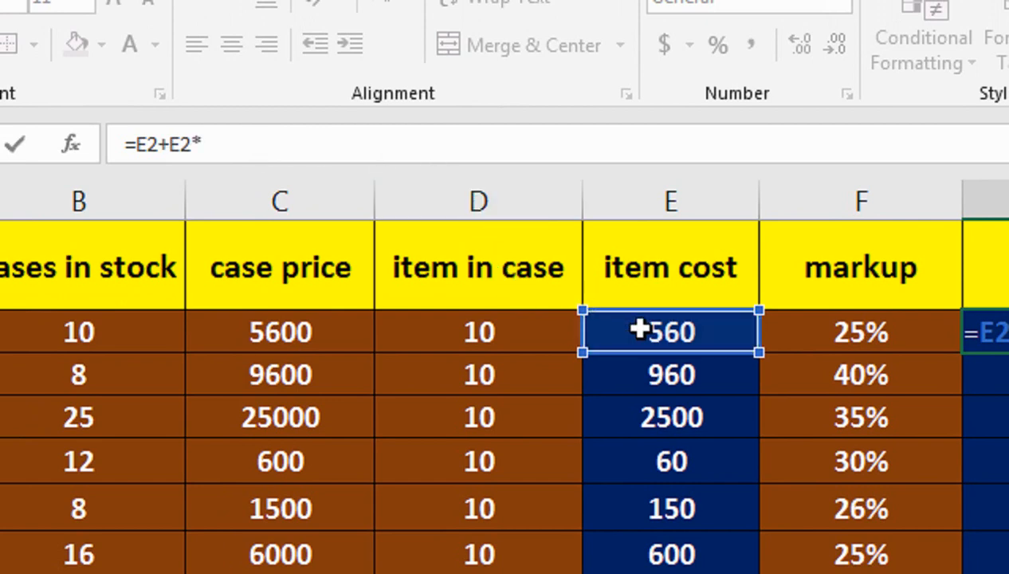
{"action": "left_click", "coordinate": [777, 331]}
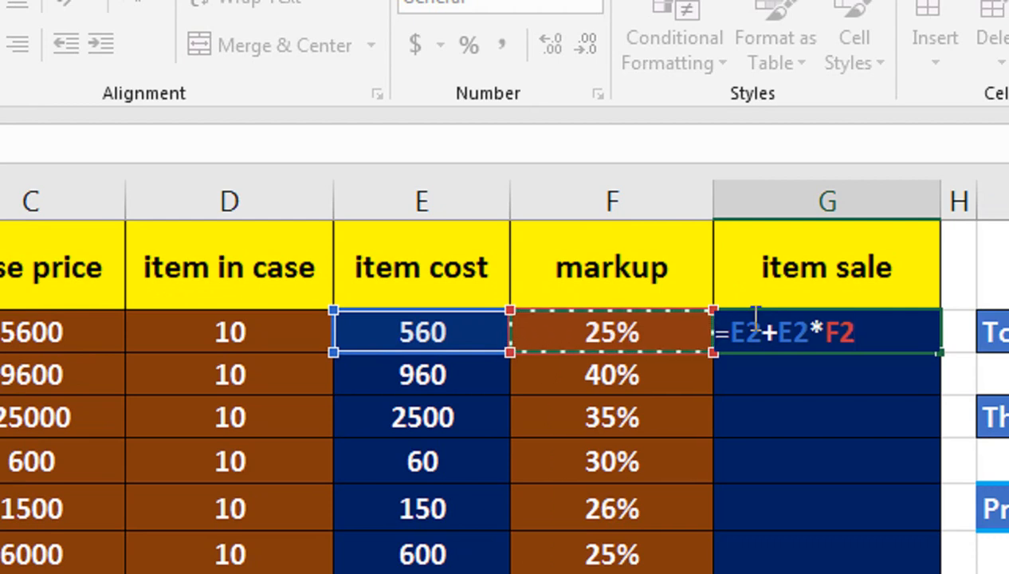
{"action": "key", "text": "Return"}
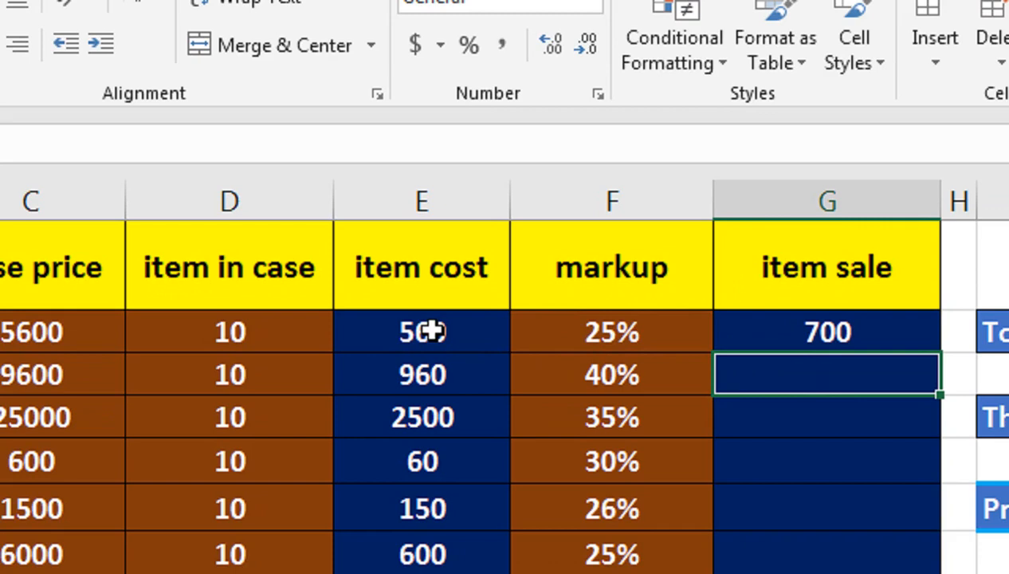
Step: Fill the item sale formula from G2 down through the last product row, G9
{"action": "left_click", "coordinate": [757, 333]}
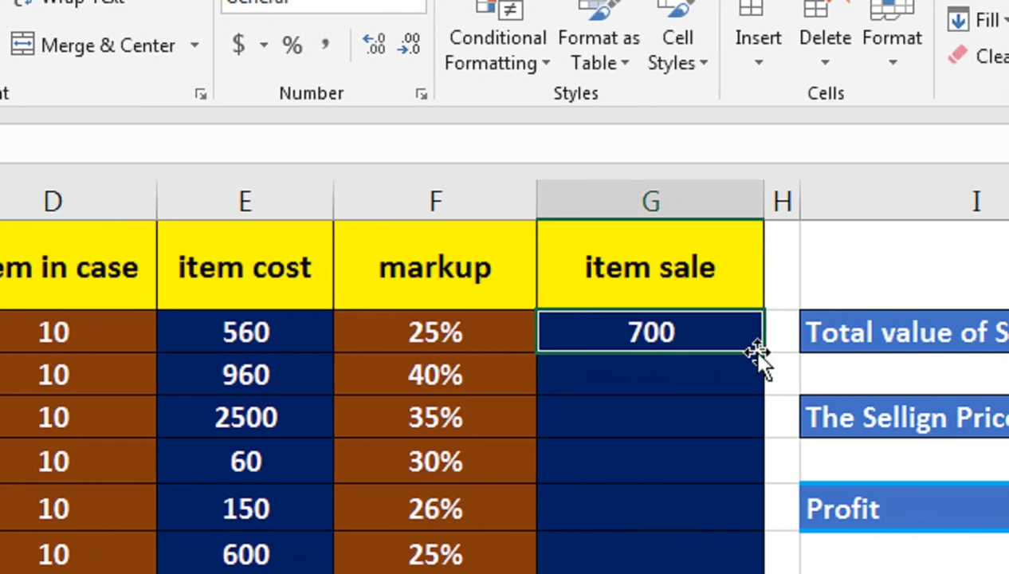
{"action": "left_click_drag", "start_coordinate": [762, 353], "coordinate": [737, 573]}
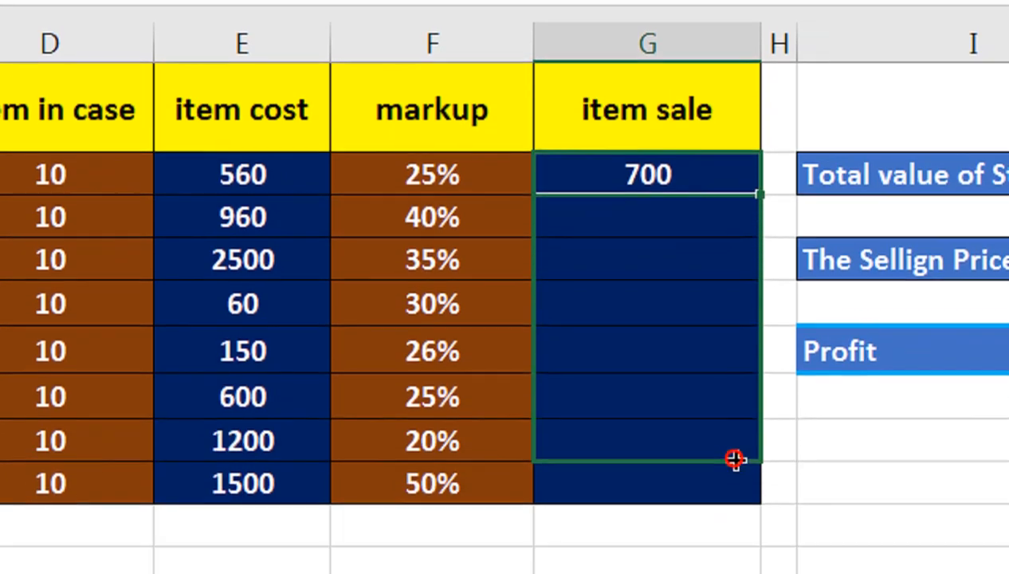
{"action": "left_click_drag", "start_coordinate": [734, 435], "coordinate": [729, 437]}
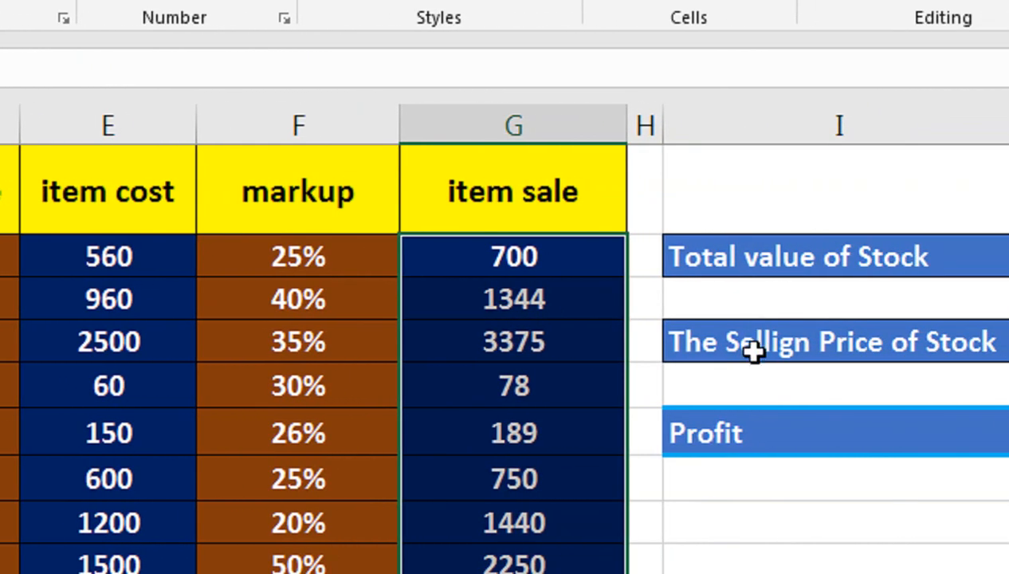
Step: Correct the misspelled label in column I to read "The Selling Price of Stock"
{"action": "left_click", "coordinate": [755, 348]}
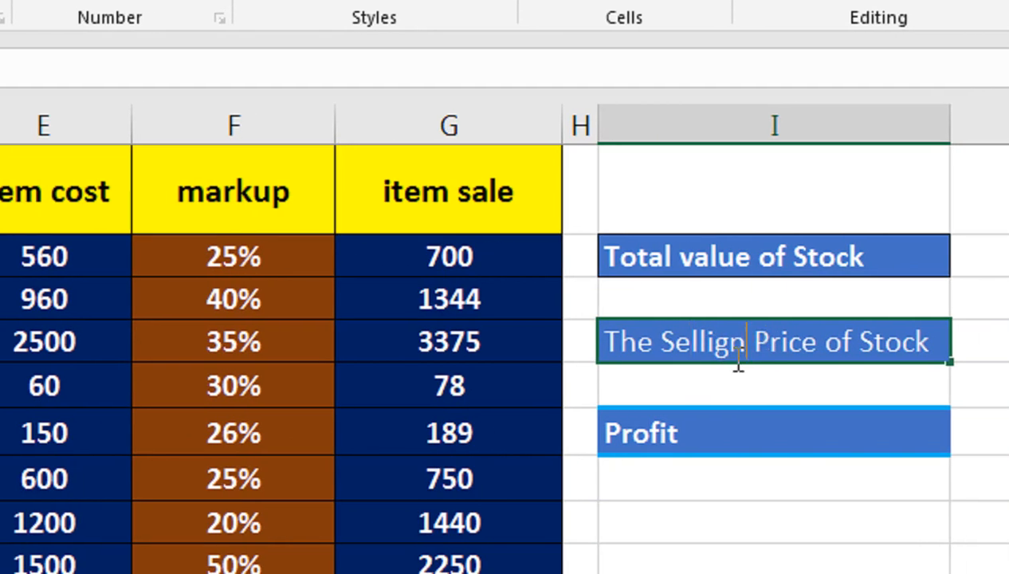
{"action": "double_click", "coordinate": [738, 361]}
{"action": "key", "text": "BackSpace"}
{"action": "key", "text": "BackSpace"}
{"action": "key", "text": "BackSpace"}
{"action": "type", "text": "ing"}
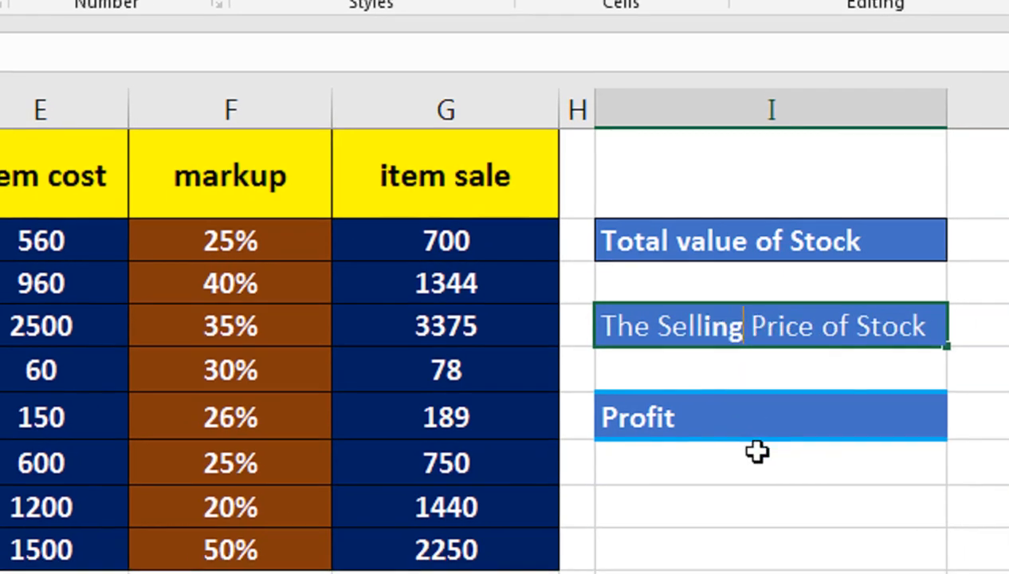
{"action": "left_click", "coordinate": [704, 466]}
{"action": "left_click", "coordinate": [699, 440]}
{"action": "key", "text": "ctrl+c"}
{"action": "left_click", "coordinate": [704, 255]}
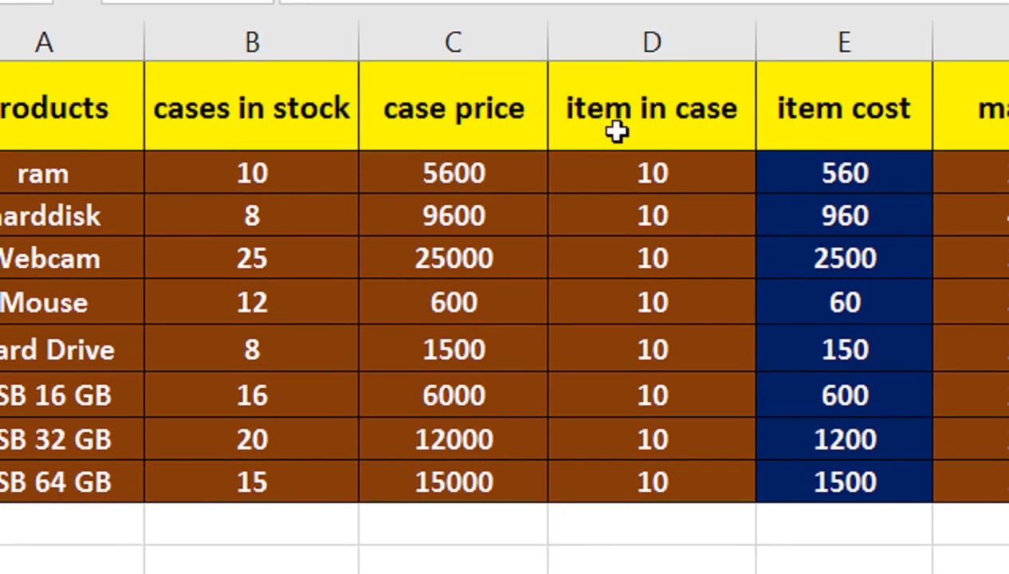
Step: Insert a new column before "item in case" and give it the header "Amount"
{"action": "right_click", "coordinate": [618, 99]}
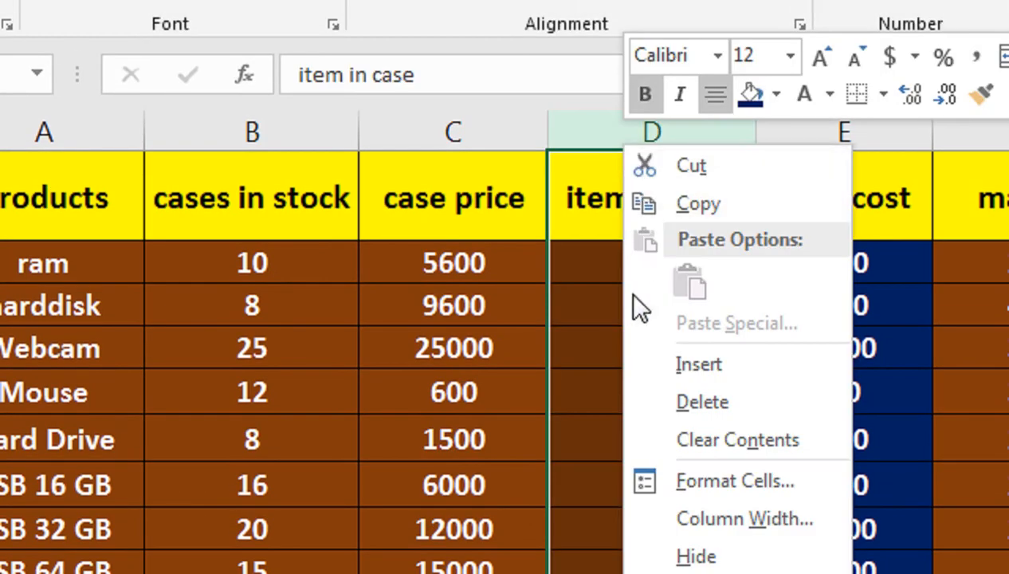
{"action": "left_click", "coordinate": [649, 364]}
{"action": "left_click", "coordinate": [615, 213]}
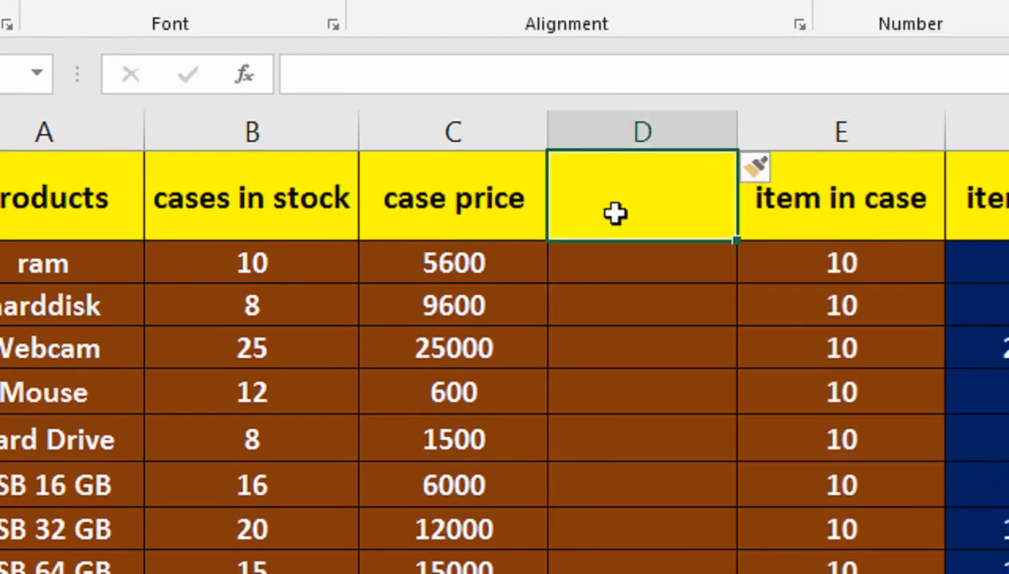
{"action": "type", "text": "Amoun"}
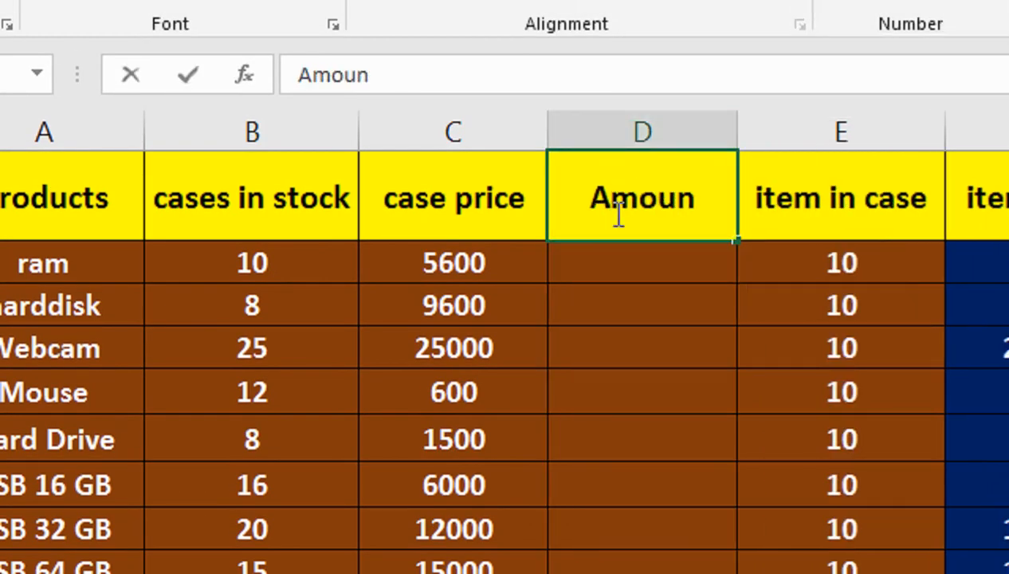
{"action": "type", "text": " t"}
{"action": "key", "text": "BackSpace"}
{"action": "key", "text": "BackSpace"}
{"action": "type", "text": "t"}
{"action": "key", "text": "Return"}
Step: Enter the formula =C2*B2 in D2 to multiply the ram case price by its cases in stock
{"action": "key", "text": "ctrl+Home"}
{"action": "key", "text": "Right"}
{"action": "key", "text": "Right"}
{"action": "key", "text": "Right"}
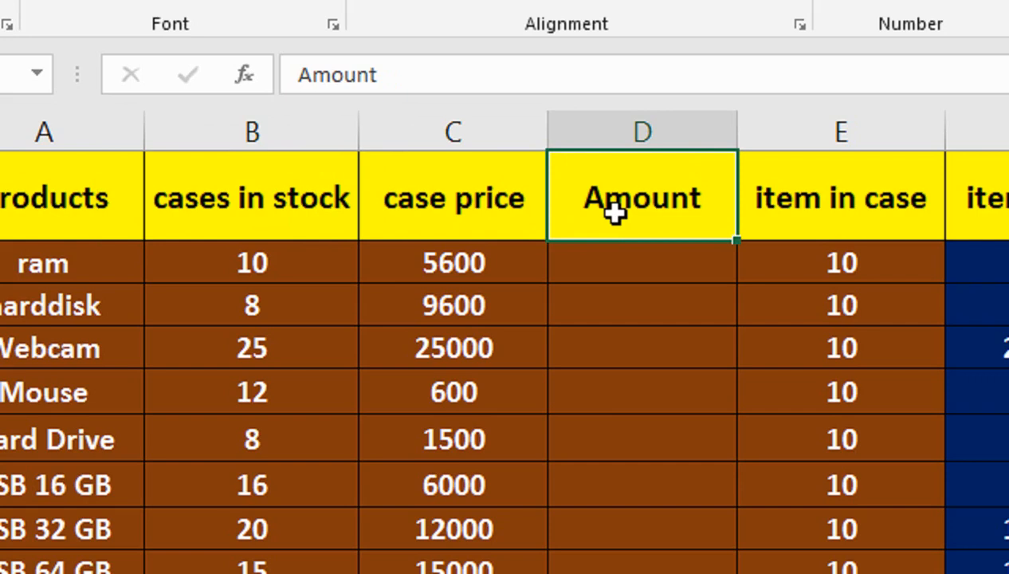
{"action": "key", "text": "Down"}
{"action": "type", "text": "="}
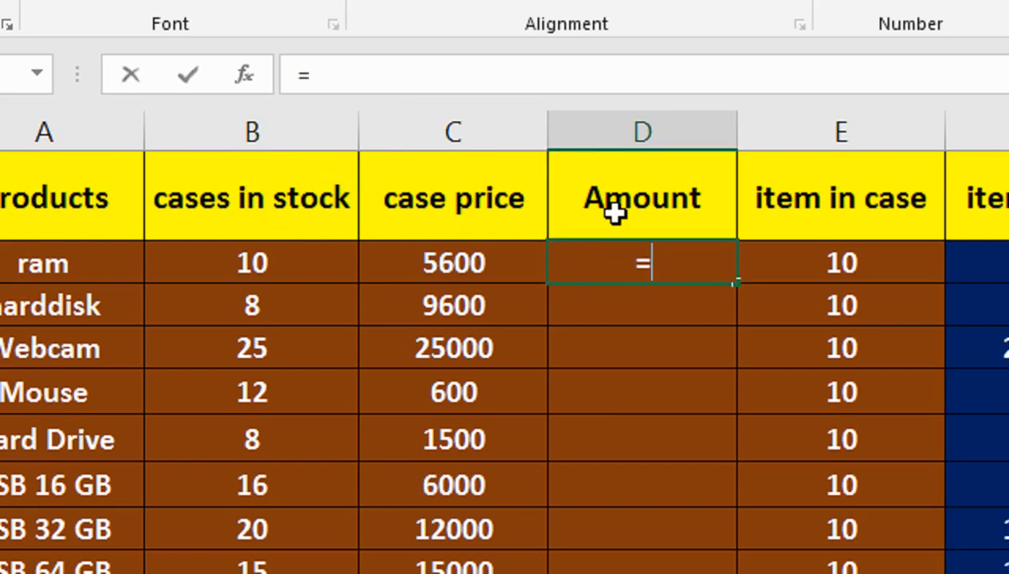
{"action": "key", "text": "Left"}
{"action": "type", "text": "*"}
{"action": "key", "text": "Left"}
{"action": "key", "text": "Left"}
{"action": "key", "text": "Return"}
{"action": "key", "text": "Up"}
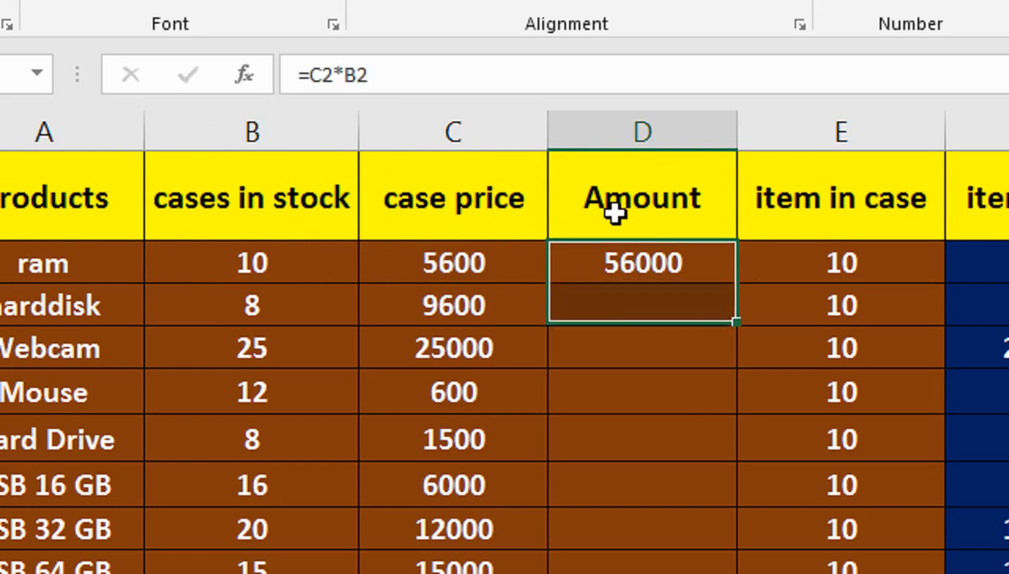
Step: Fill the Amount formula from D2 down through the last product row, D9
{"action": "key", "text": "shift+Down"}
{"action": "key", "text": "shift+Down"}
{"action": "key", "text": "shift+Down"}
{"action": "key", "text": "shift+Down"}
{"action": "key", "text": "shift+Down"}
{"action": "key", "text": "shift+Down"}
{"action": "key", "text": "shift+Down"}
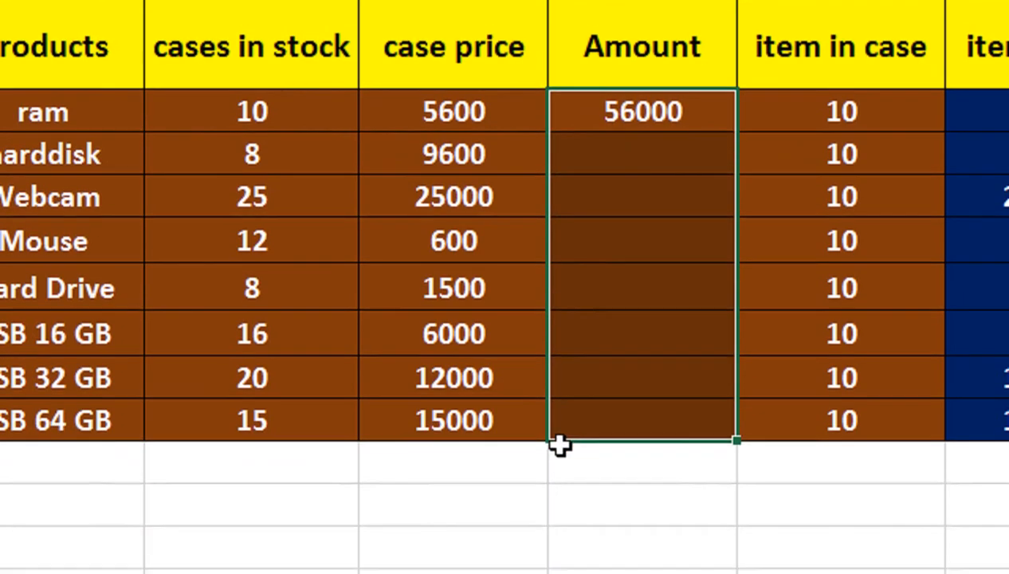
{"action": "key", "text": "ctrl+d"}
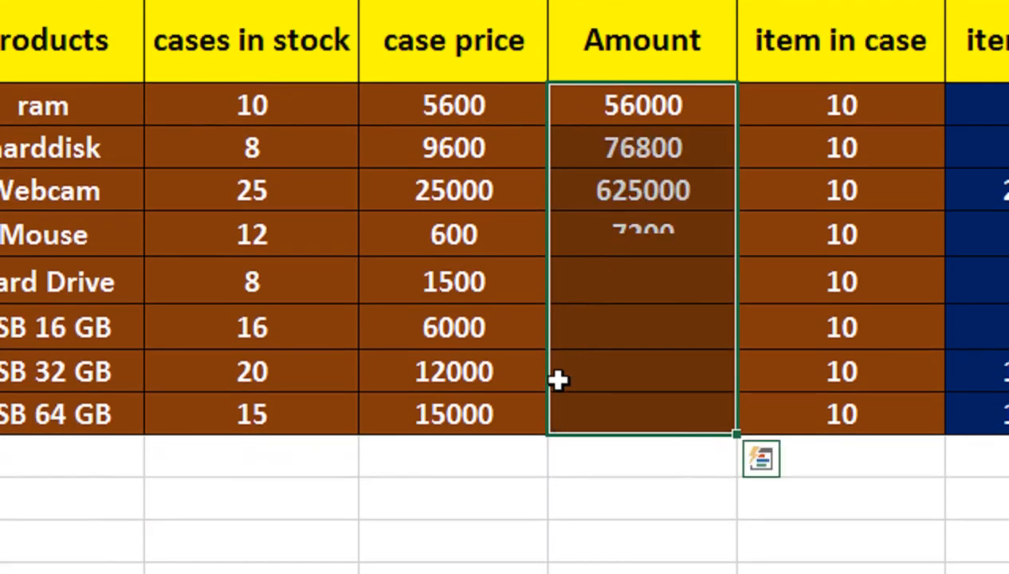
Step: Add an AutoSum total of the Amount column in the cell directly below its last value
{"action": "left_click", "coordinate": [568, 458]}
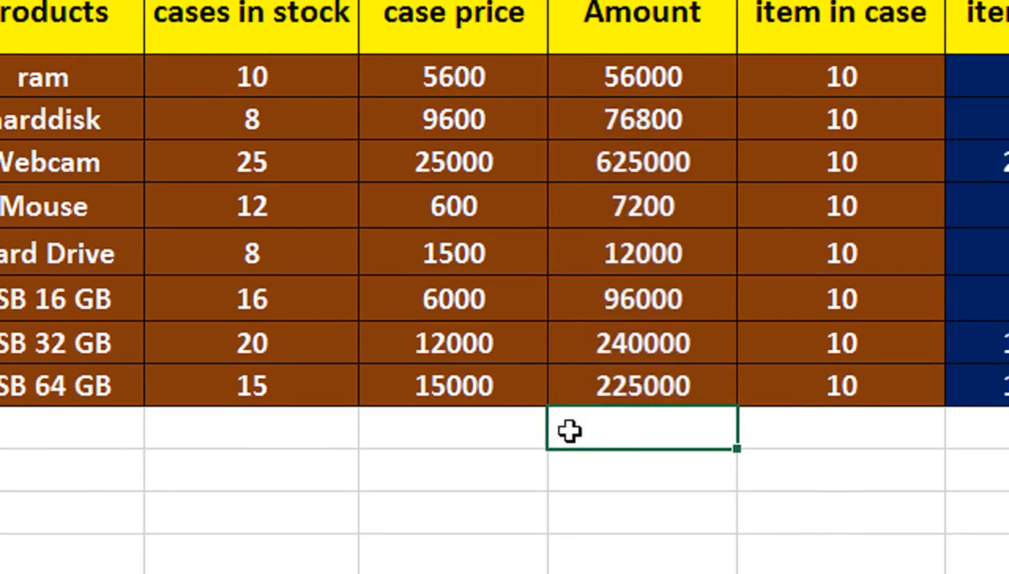
{"action": "key", "text": "alt+equal"}
{"action": "key", "text": "Return"}
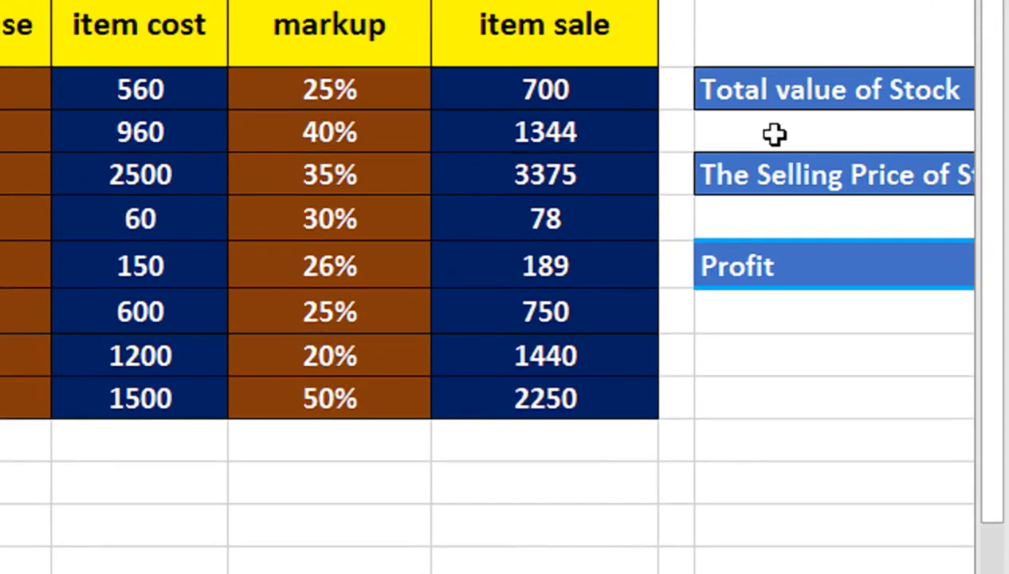
Step: Delete the Amount column from the sheet and select the empty cell below "Total value of Stock"
{"action": "left_click", "coordinate": [775, 134]}
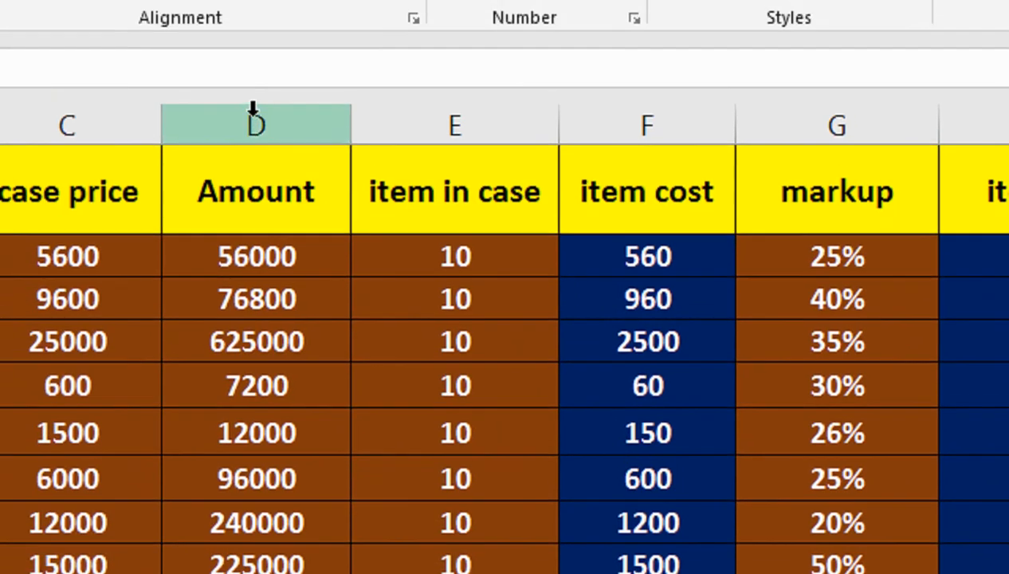
{"action": "right_click", "coordinate": [253, 109]}
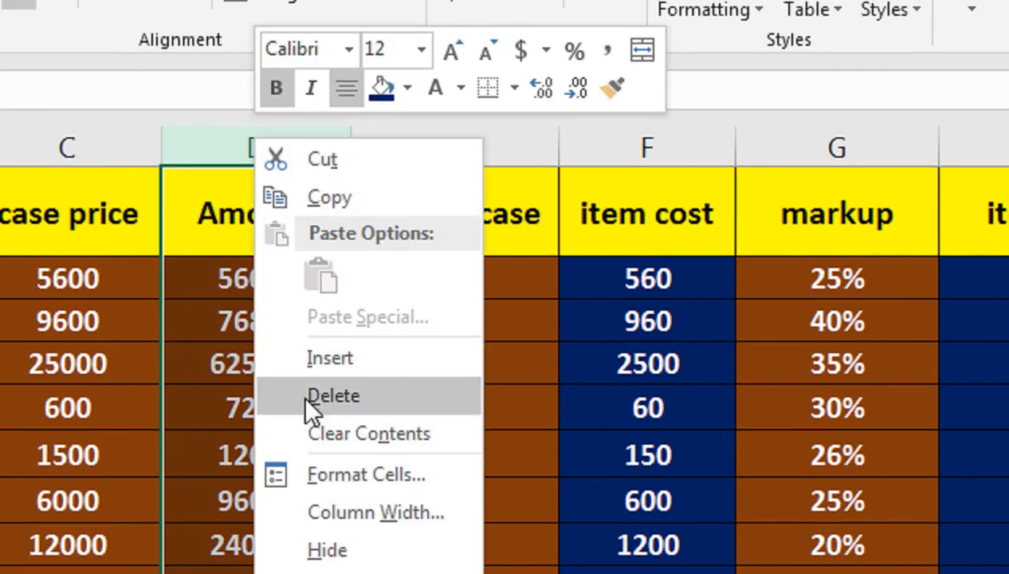
{"action": "left_click", "coordinate": [306, 374]}
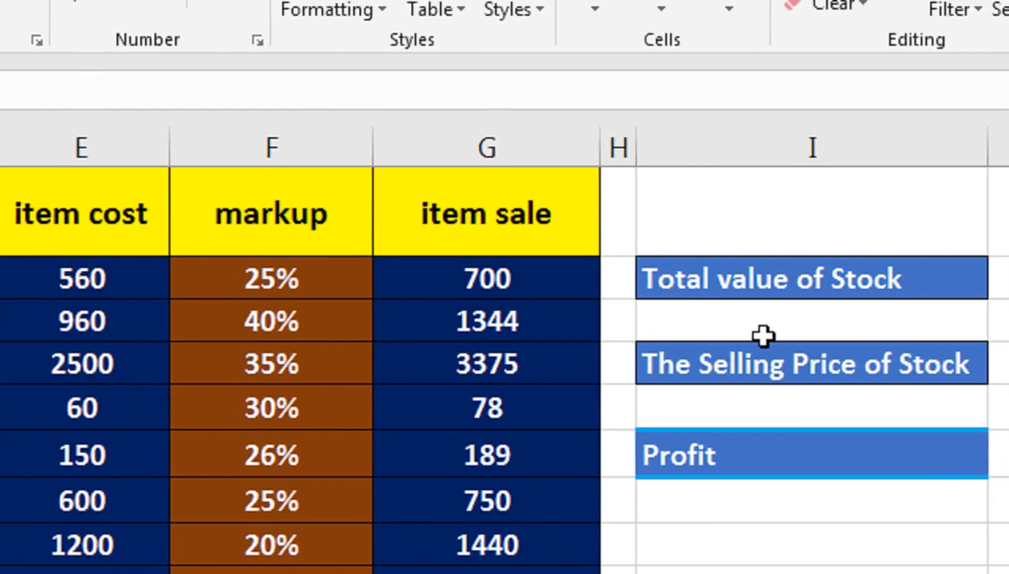
{"action": "left_click", "coordinate": [756, 327]}
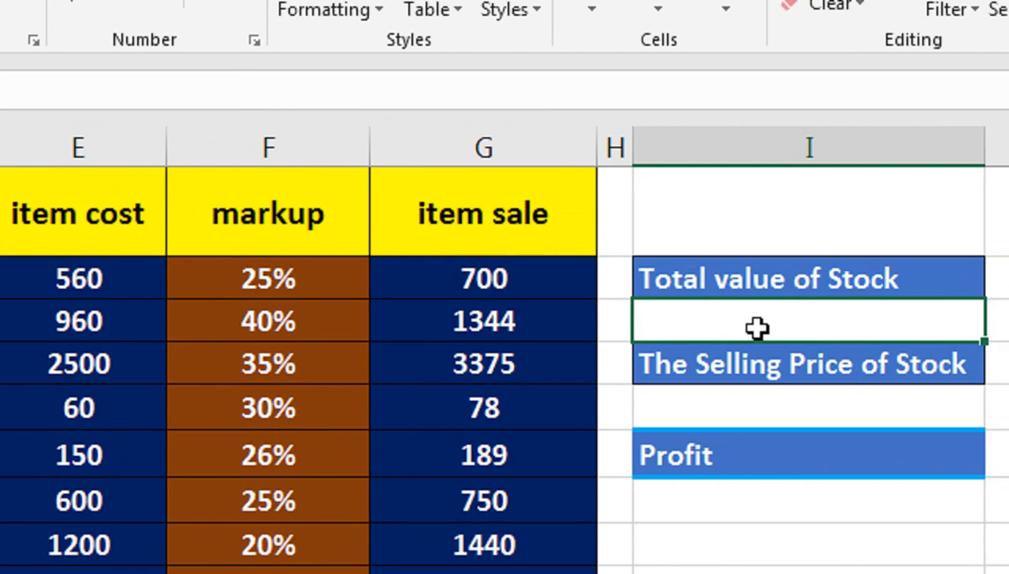
Step: Enter =SUMPRODUCT(B1:B9,C1:C9) in I3 below "Total value of Stock" and apply the comma number style to the cell
{"action": "type", "text": "=sump"}
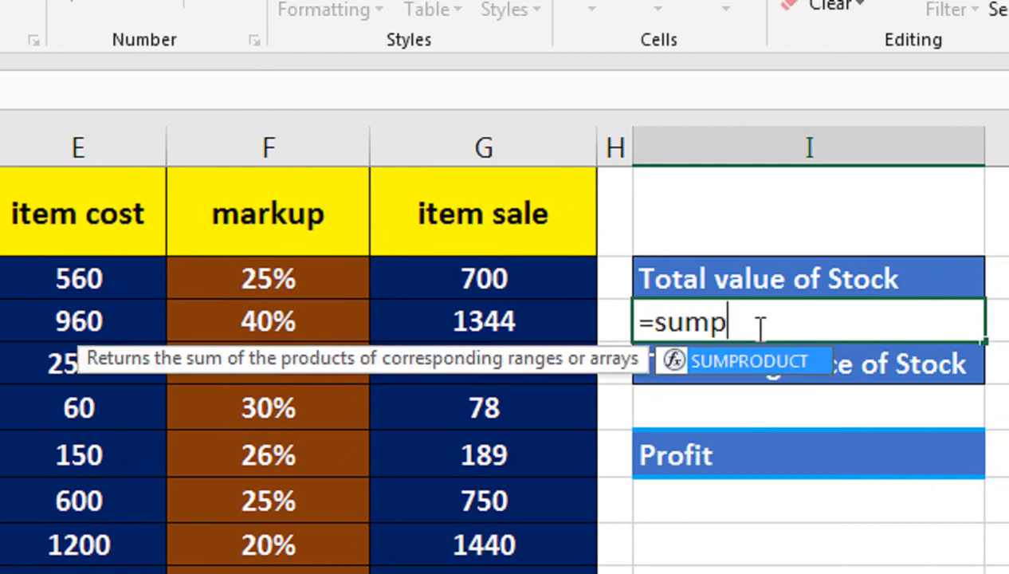
{"action": "key", "text": "Tab"}
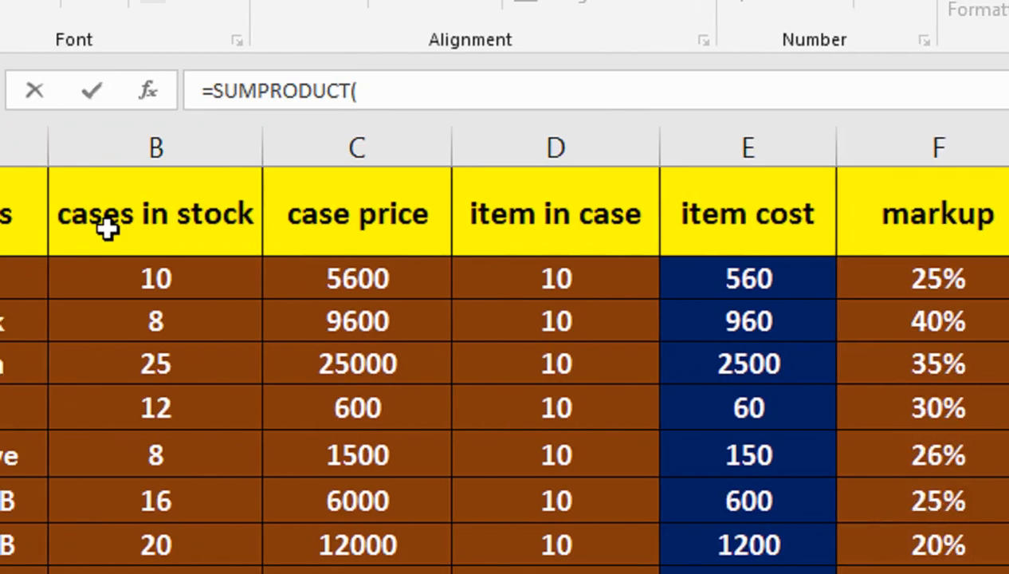
{"action": "left_click_drag", "start_coordinate": [241, 219], "coordinate": [270, 488]}
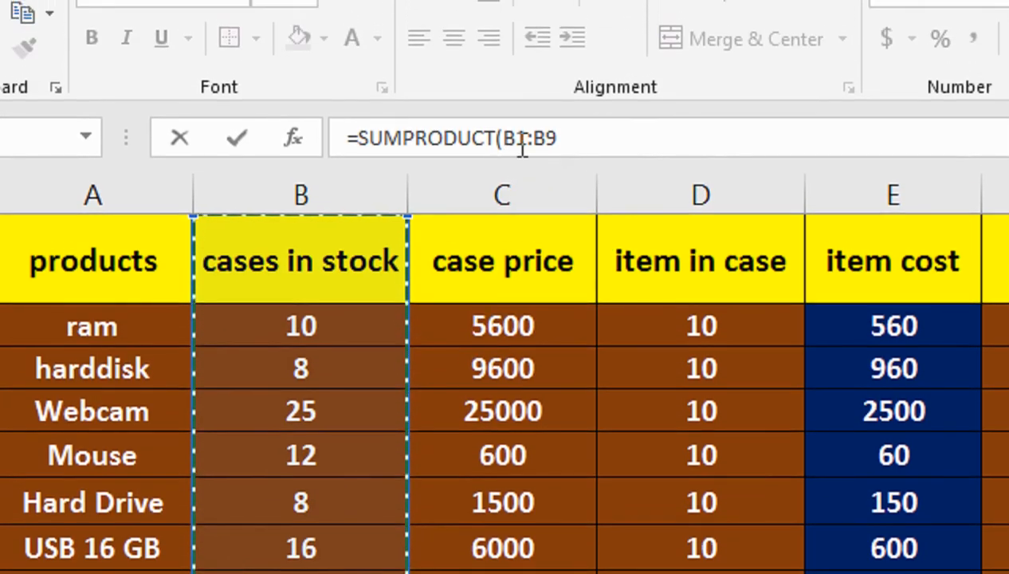
{"action": "type", "text": ","}
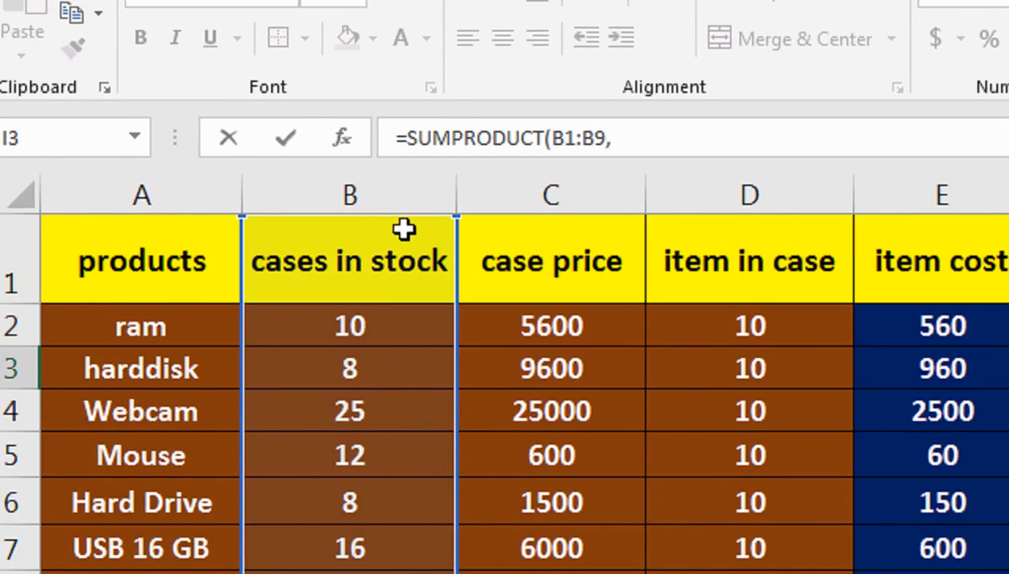
{"action": "left_click_drag", "start_coordinate": [475, 247], "coordinate": [496, 573]}
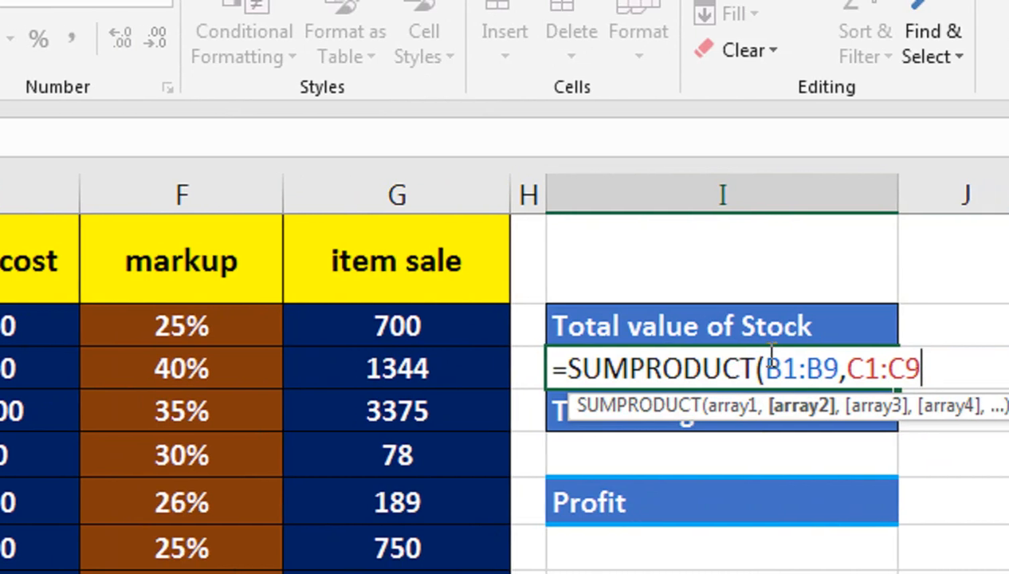
{"action": "type", "text": ")"}
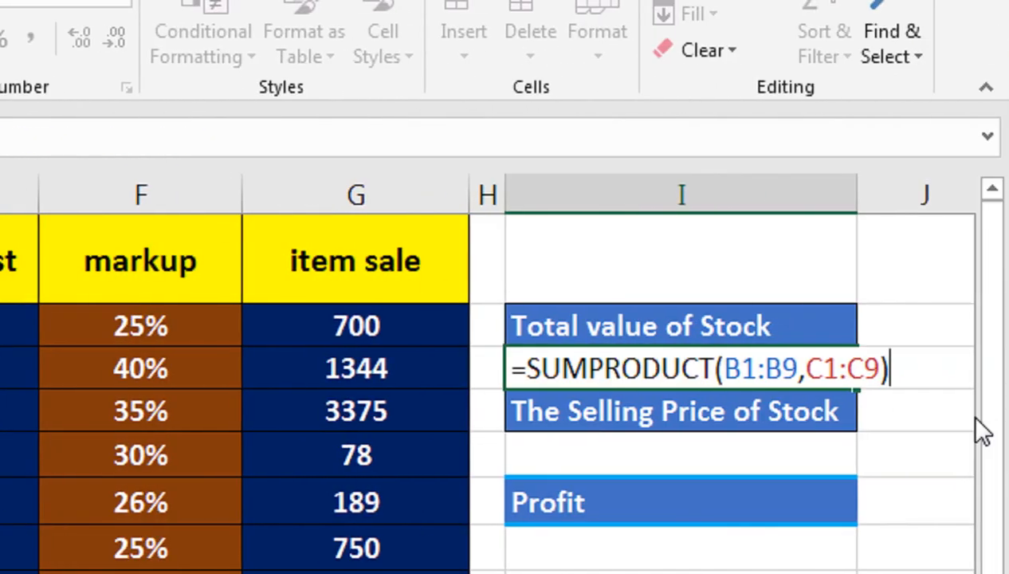
{"action": "key", "text": "Return"}
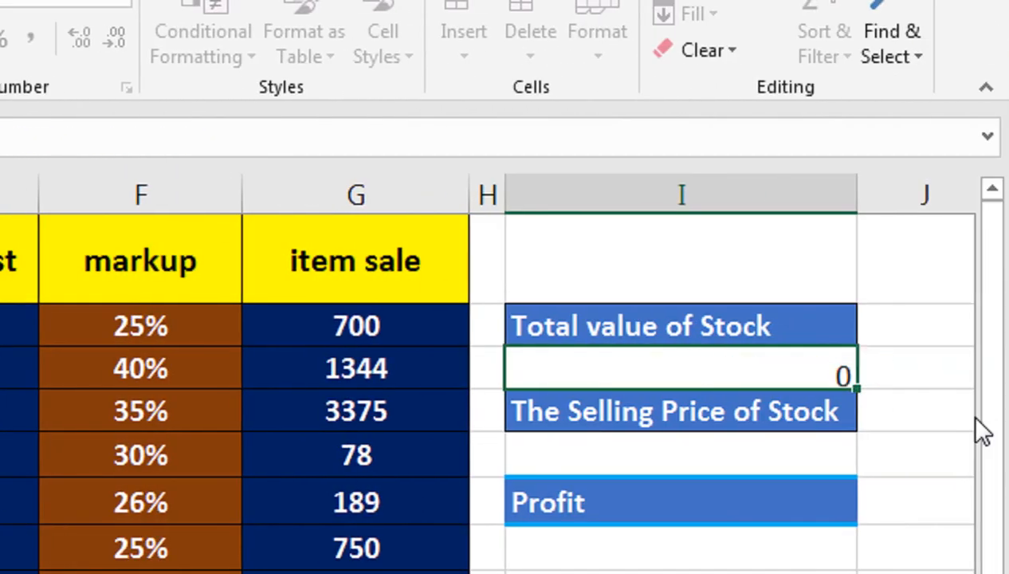
{"action": "left_click", "coordinate": [821, 369]}
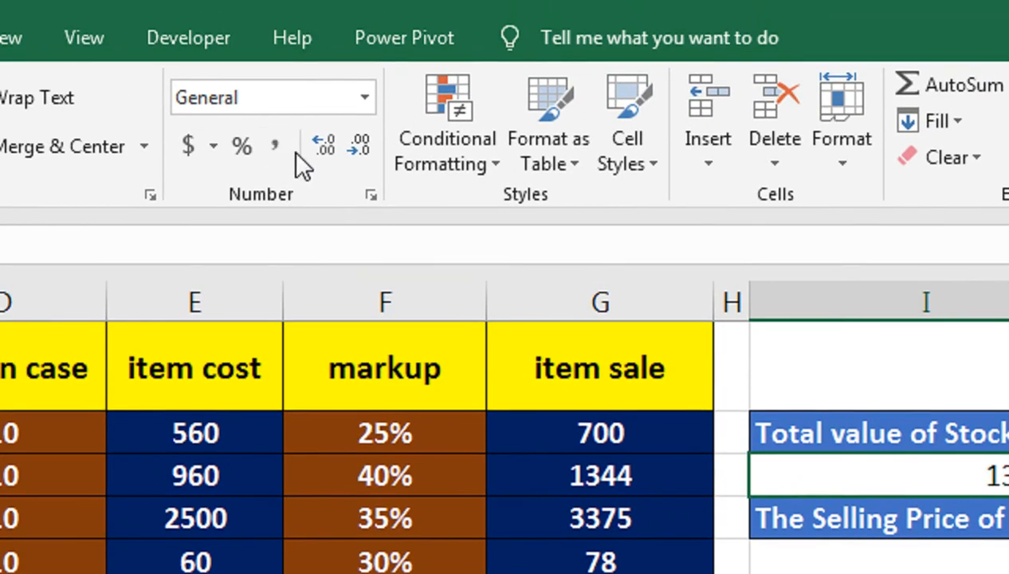
{"action": "left_click", "coordinate": [34, 39]}
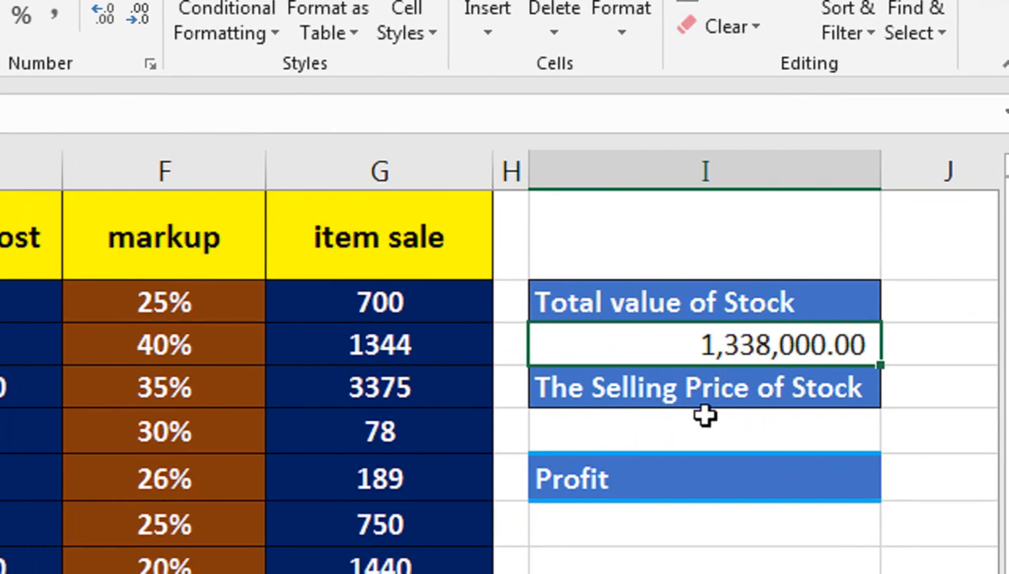
Step: Enter =SUMPRODUCT(B1:B9,D1:D9,G1:G9) in I5, the cell below "The Selling Price of Stock"
{"action": "left_click", "coordinate": [669, 424]}
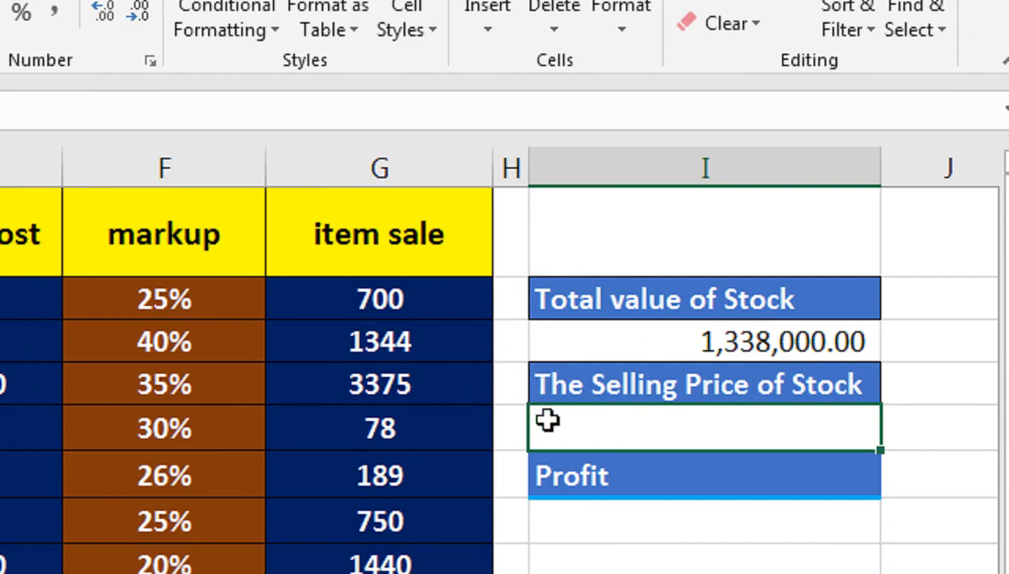
{"action": "type", "text": "=sum"}
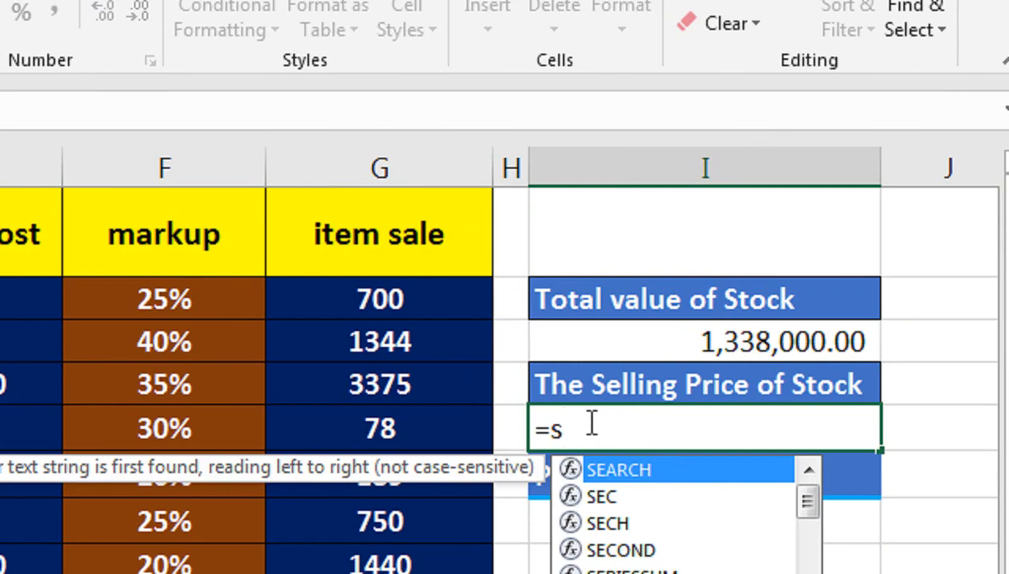
{"action": "key", "text": "Down"}
{"action": "key", "text": "Down"}
{"action": "key", "text": "Down"}
{"action": "key", "text": "Tab"}
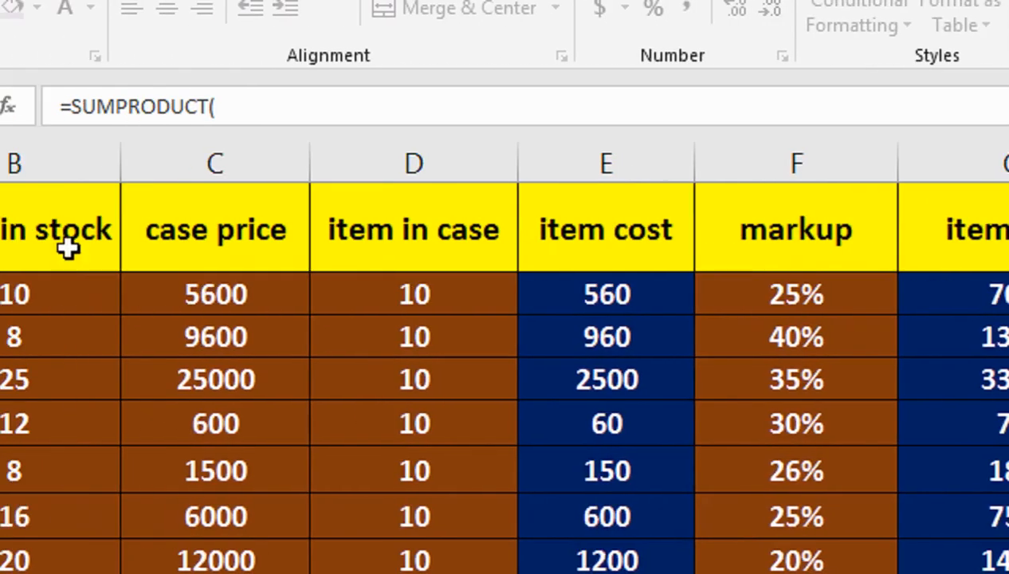
{"action": "left_click_drag", "start_coordinate": [68, 248], "coordinate": [252, 458]}
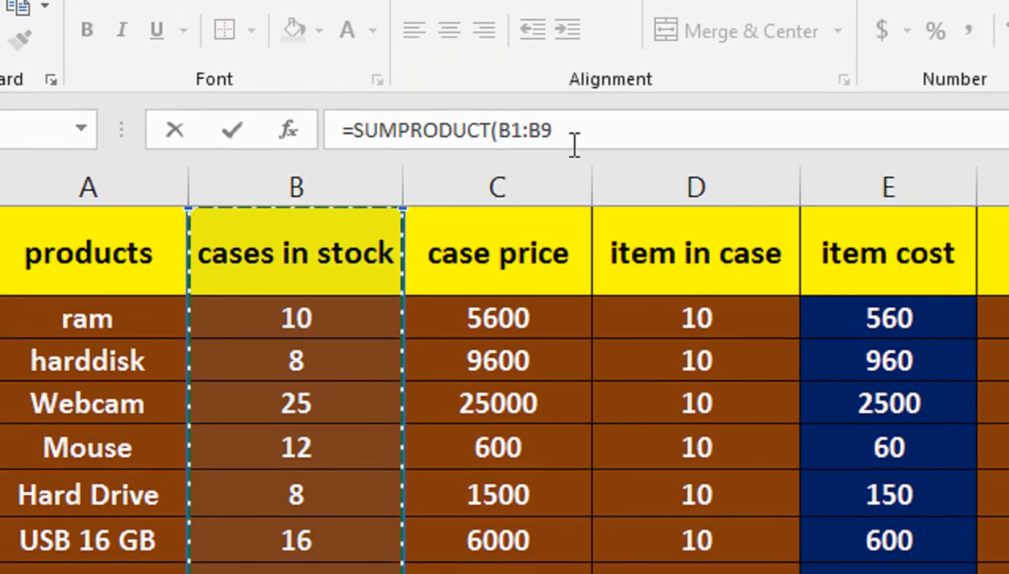
{"action": "type", "text": ","}
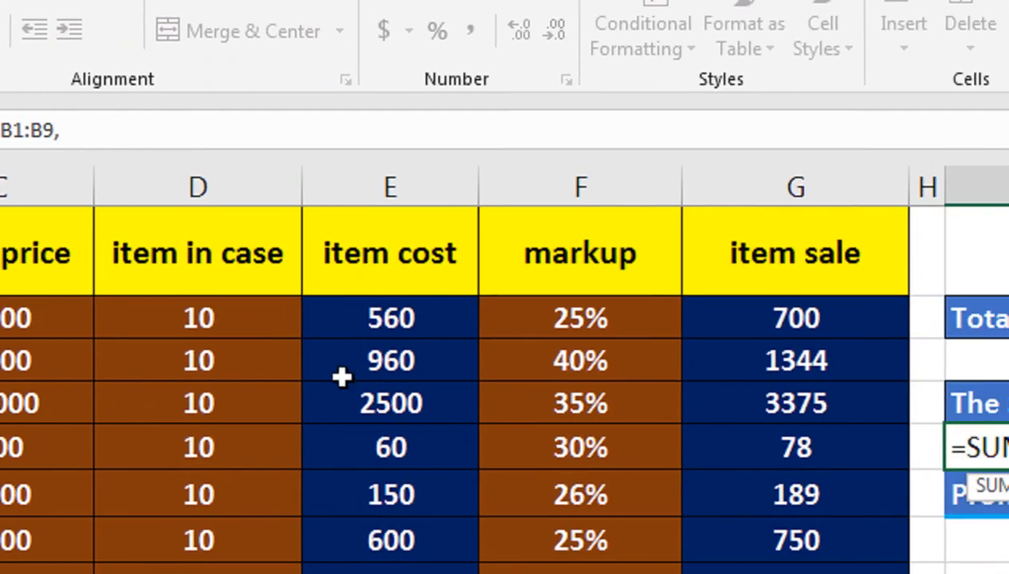
{"action": "left_click_drag", "start_coordinate": [176, 256], "coordinate": [156, 460]}
{"action": "left_click_drag", "start_coordinate": [250, 449], "coordinate": [255, 428]}
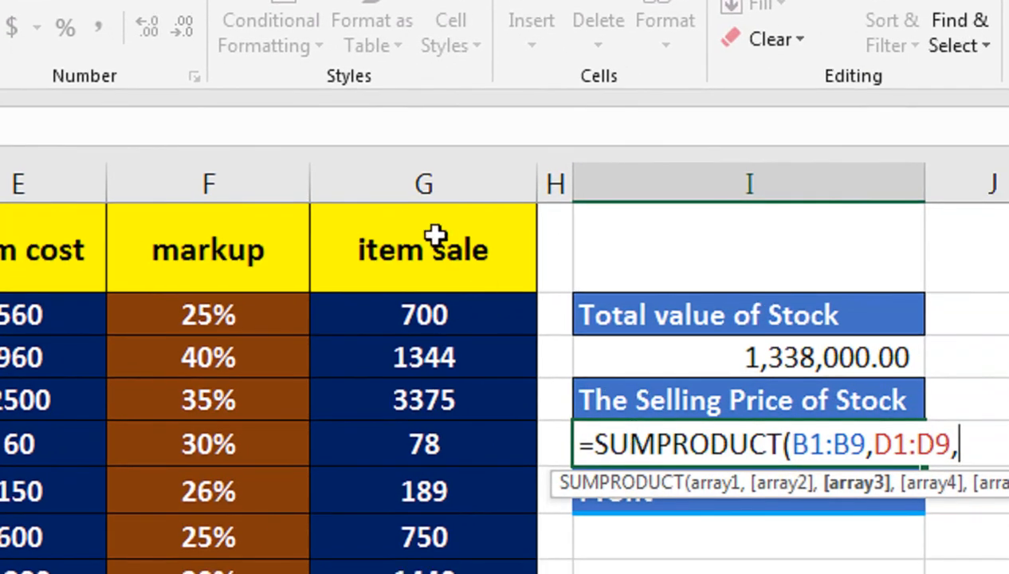
{"action": "left_click_drag", "start_coordinate": [434, 244], "coordinate": [455, 410]}
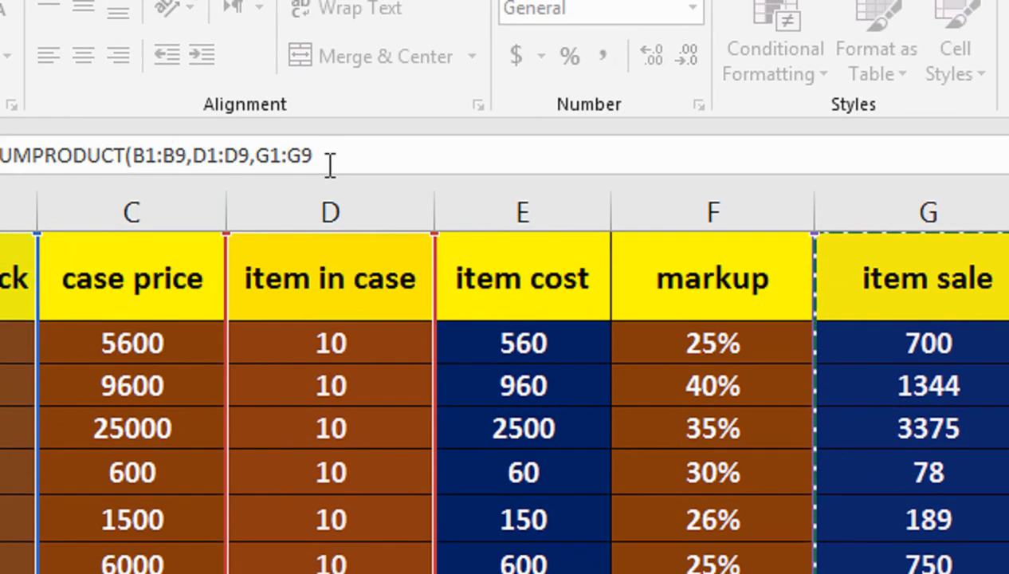
{"action": "type", "text": ")"}
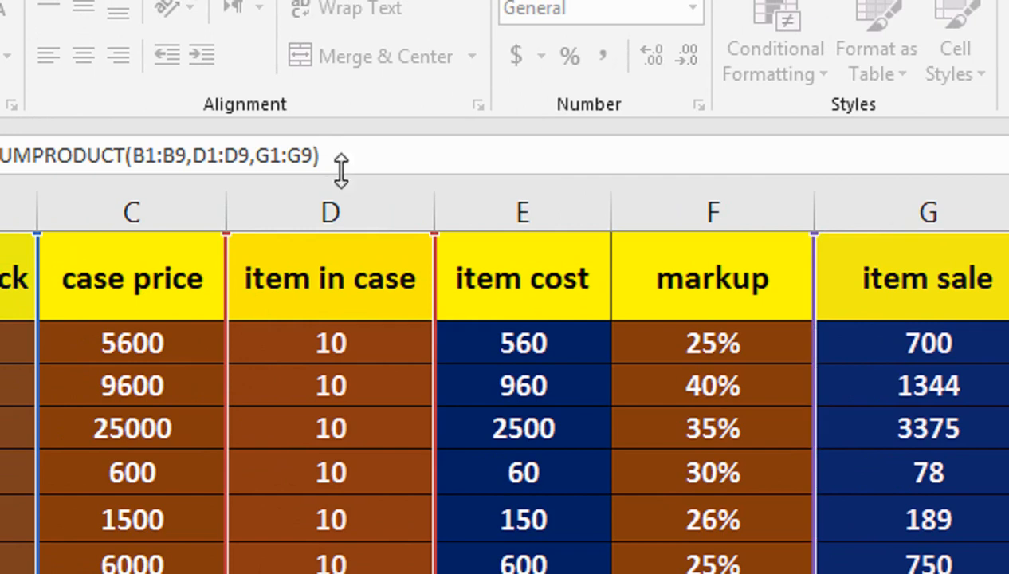
{"action": "left_click", "coordinate": [393, 191]}
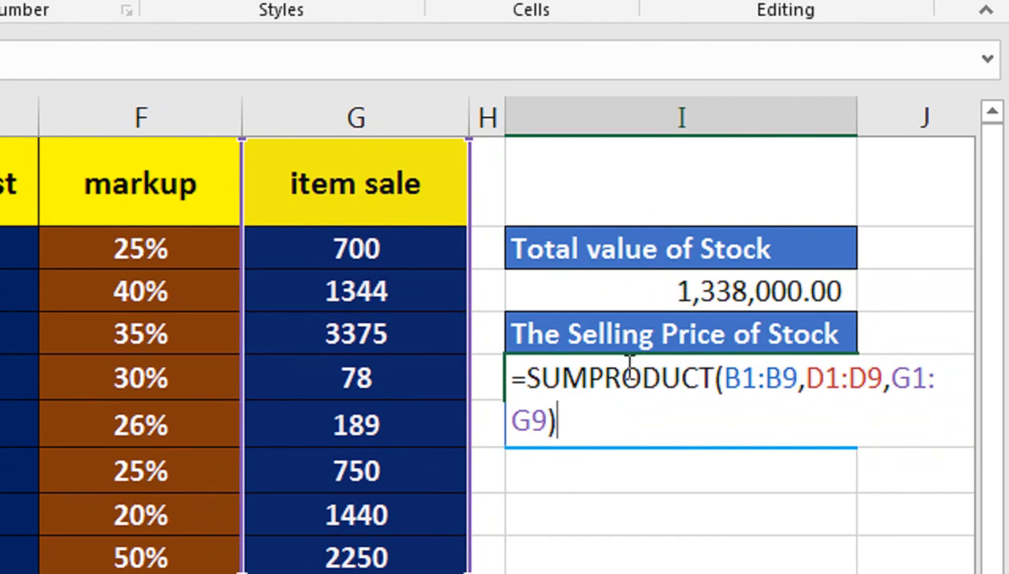
{"action": "key", "text": "Return"}
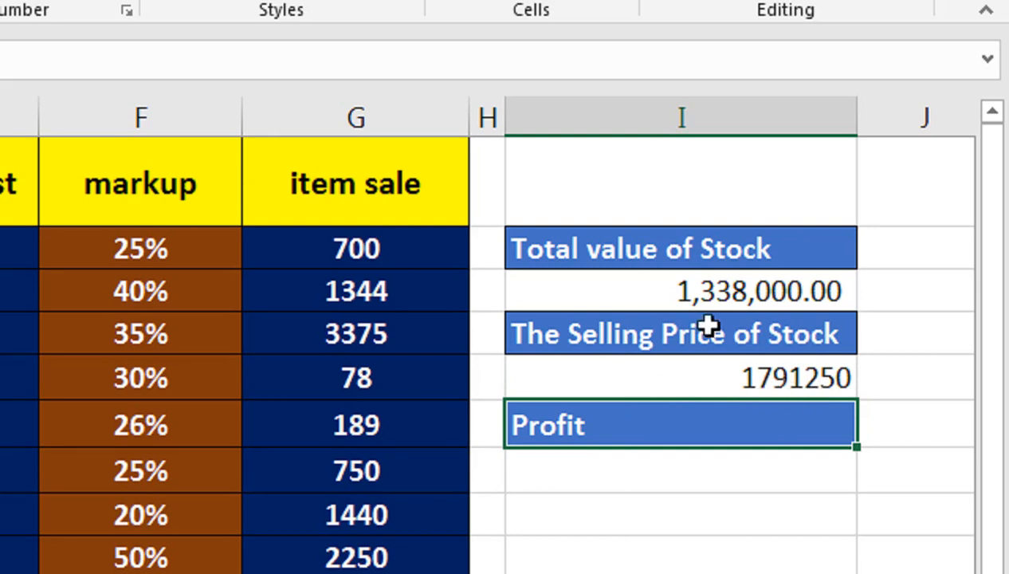
Step: Apply the comma number style to the selling price of stock value in I5
{"action": "left_click", "coordinate": [682, 283]}
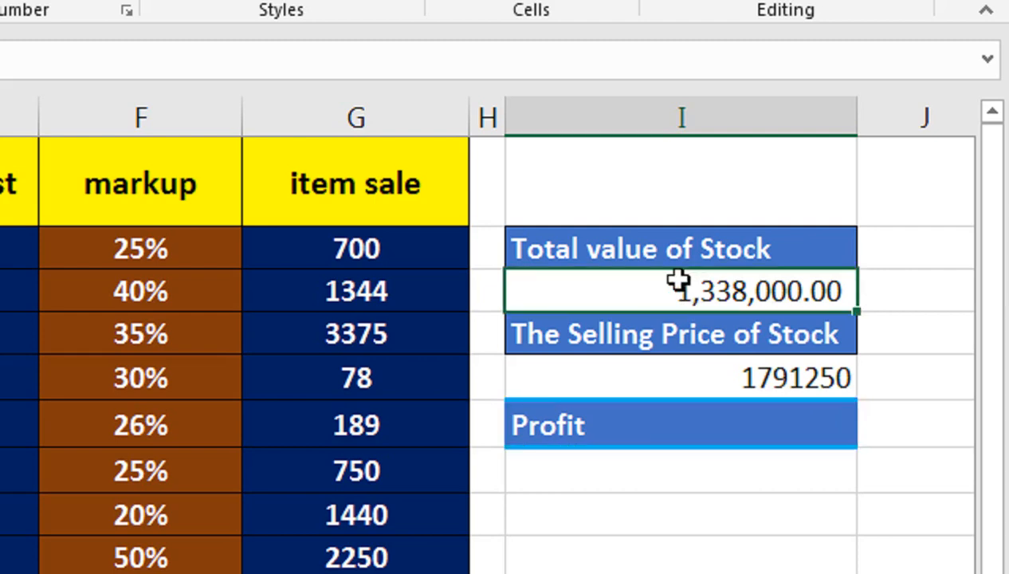
{"action": "left_click", "coordinate": [734, 380]}
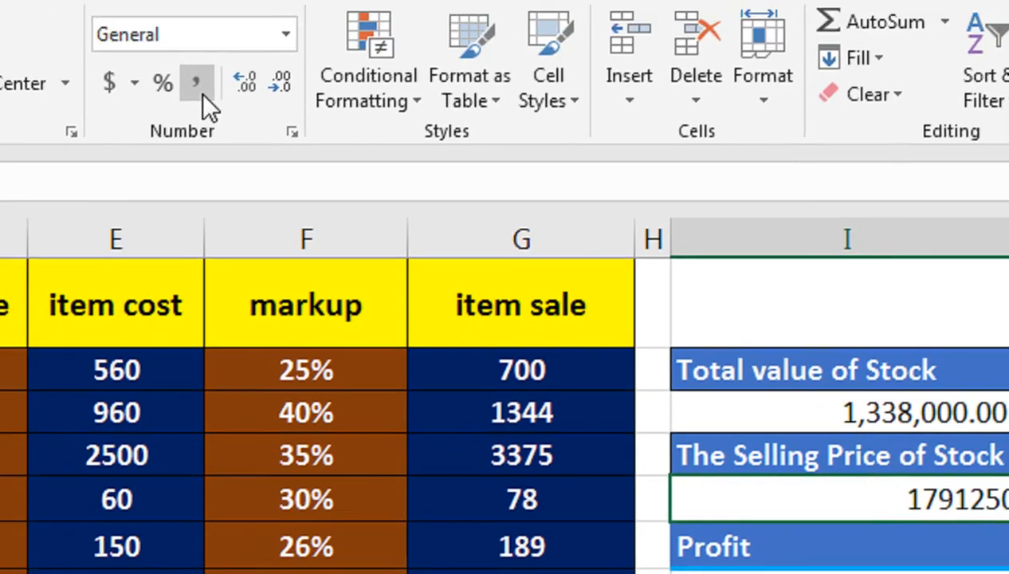
{"action": "left_click", "coordinate": [203, 95]}
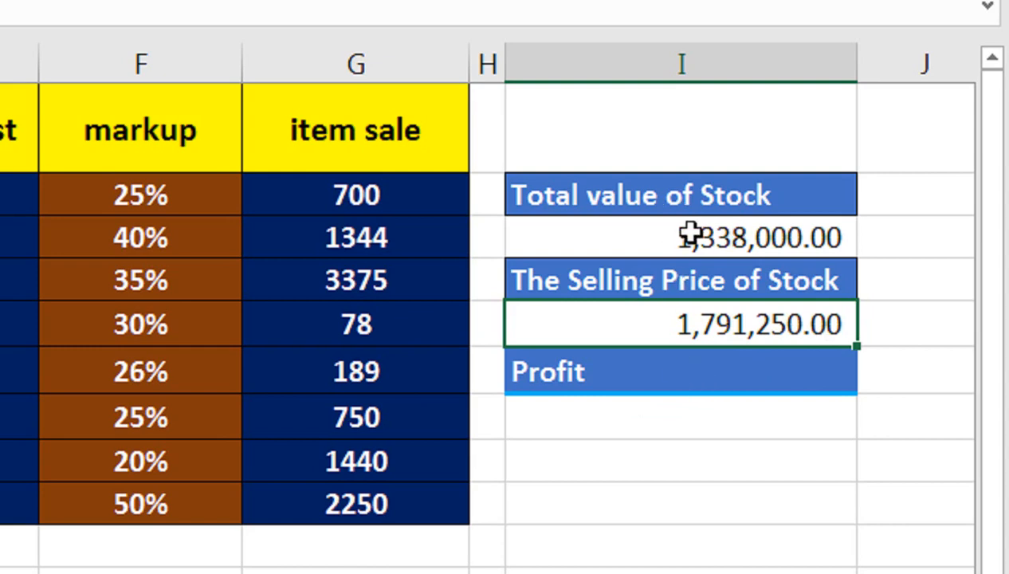
Step: Enter the formula =I5-I3 in the cell below "Profit" to subtract the total stock value from the selling price
{"action": "left_click", "coordinate": [606, 411]}
{"action": "type", "text": "="}
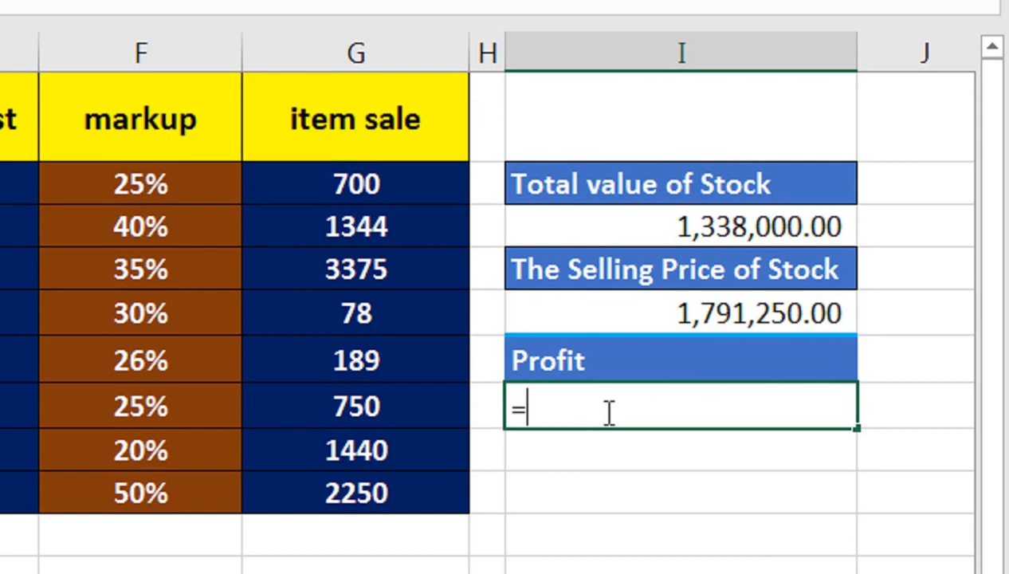
{"action": "left_click", "coordinate": [698, 299]}
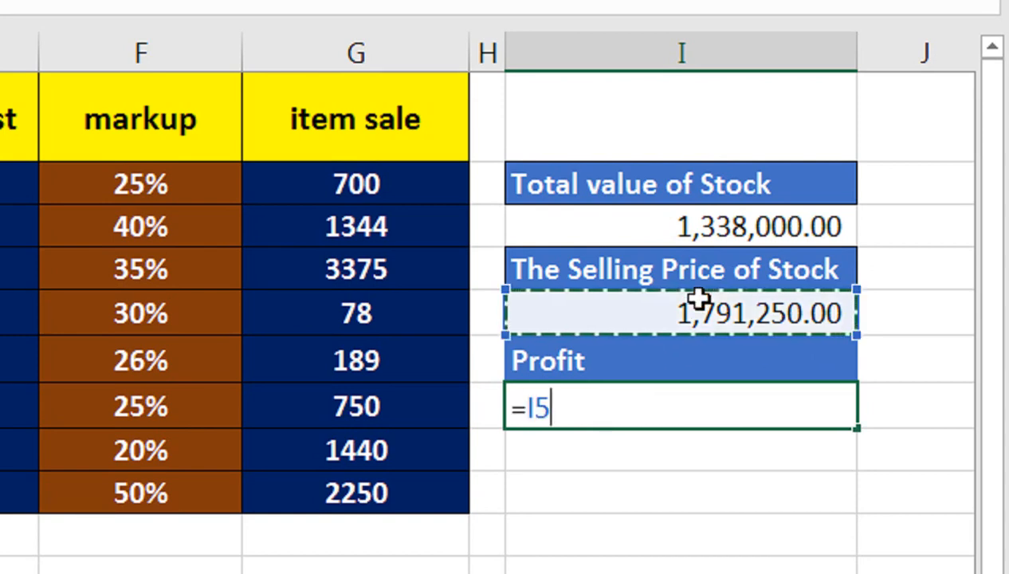
{"action": "type", "text": "-"}
{"action": "left_click", "coordinate": [707, 231]}
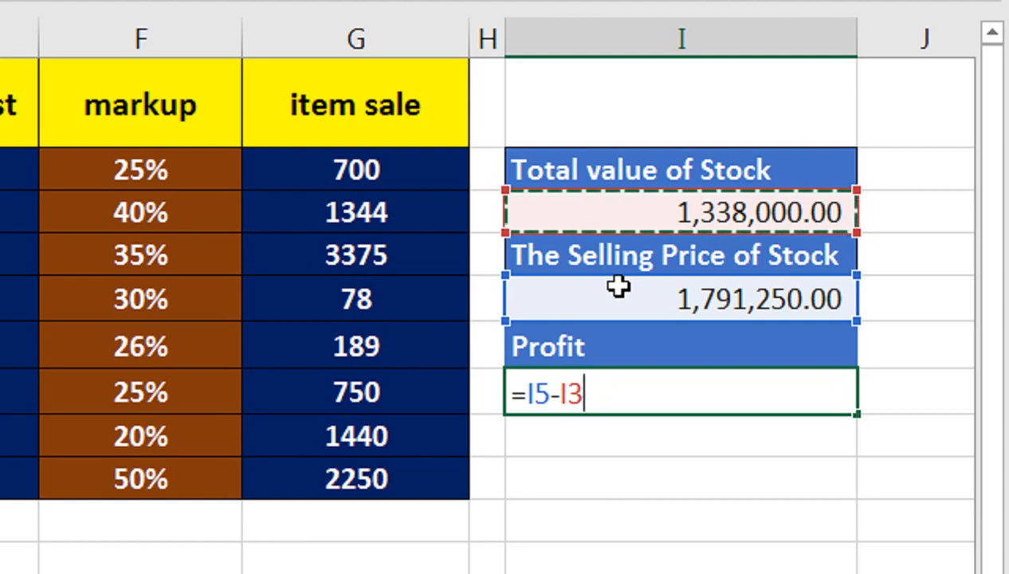
{"action": "key", "text": "Return"}
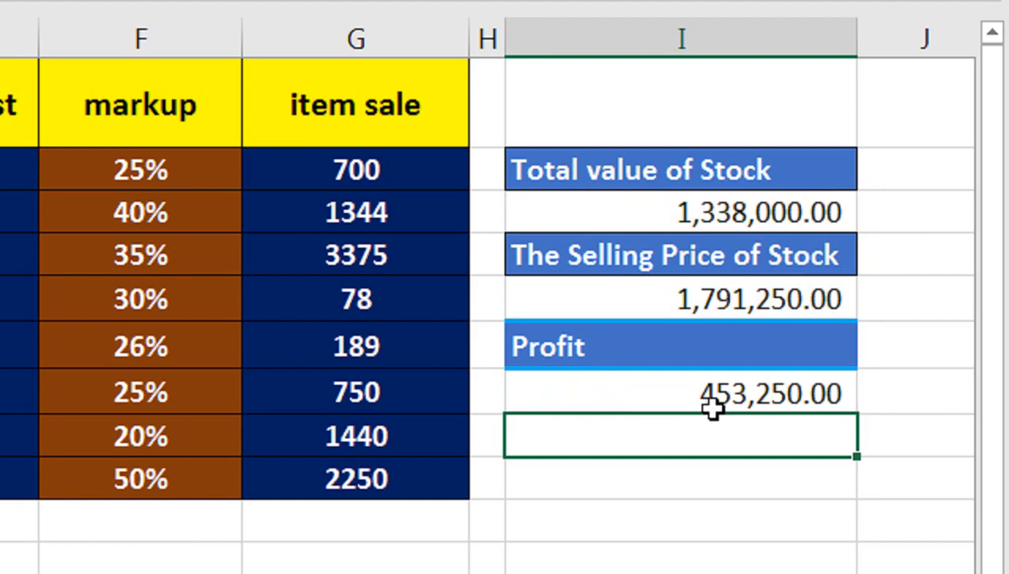